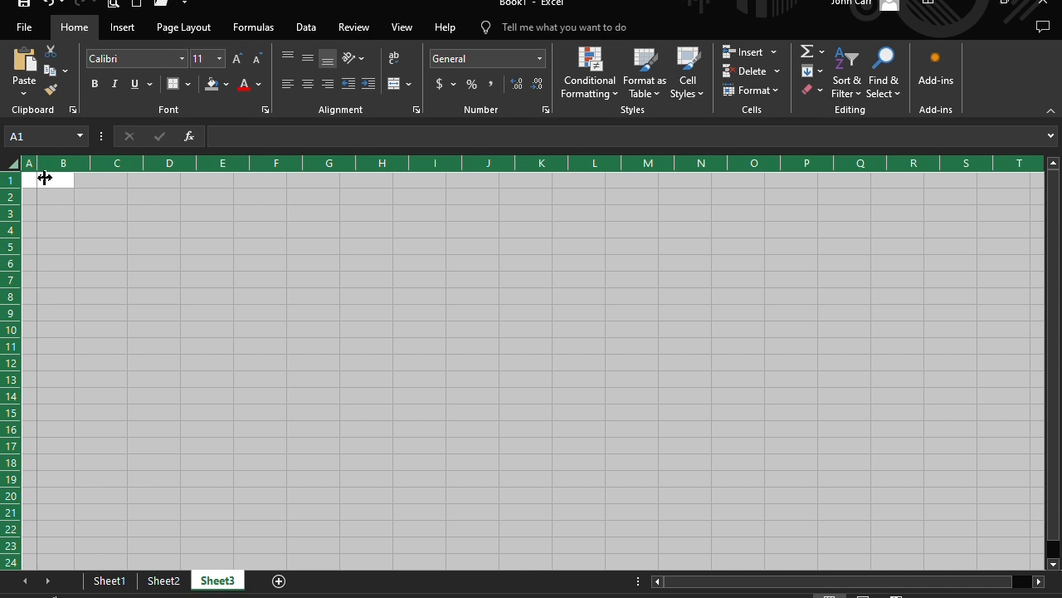
- Narrow all columns of Sheet3 to small, roughly square cells and center the cell contents vertically and horizontally
{"action": "left_click_drag", "start_coordinate": [44, 178], "coordinate": [42, 176]}
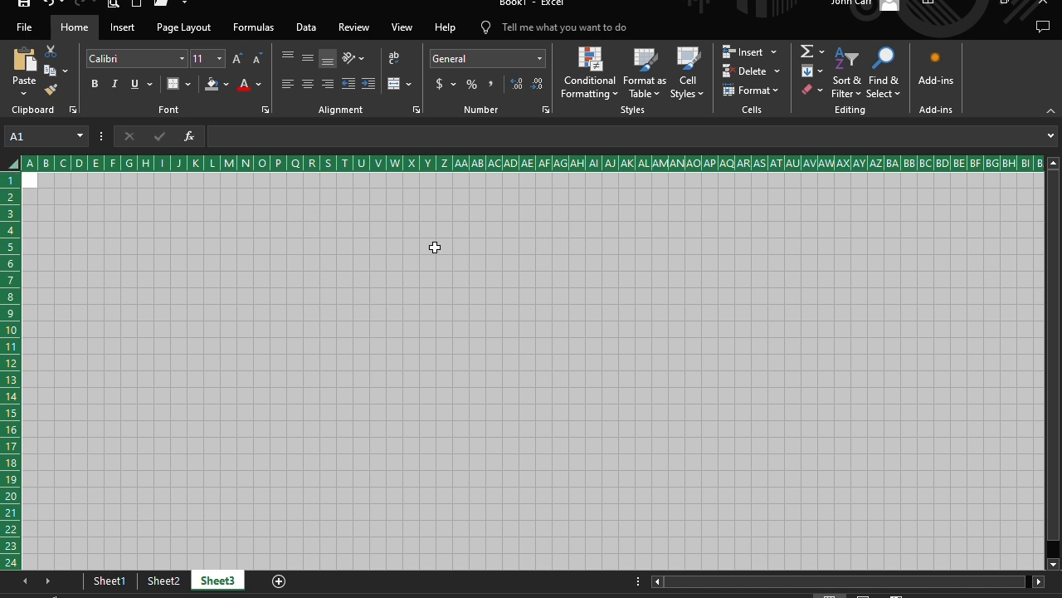
{"action": "left_click", "coordinate": [309, 63]}
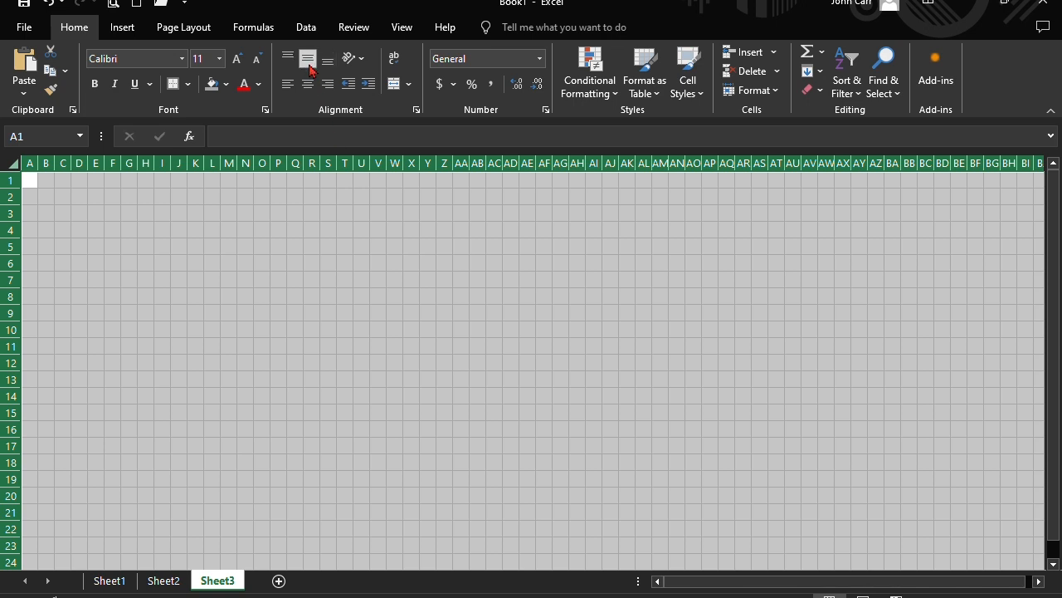
{"action": "left_click", "coordinate": [307, 84]}
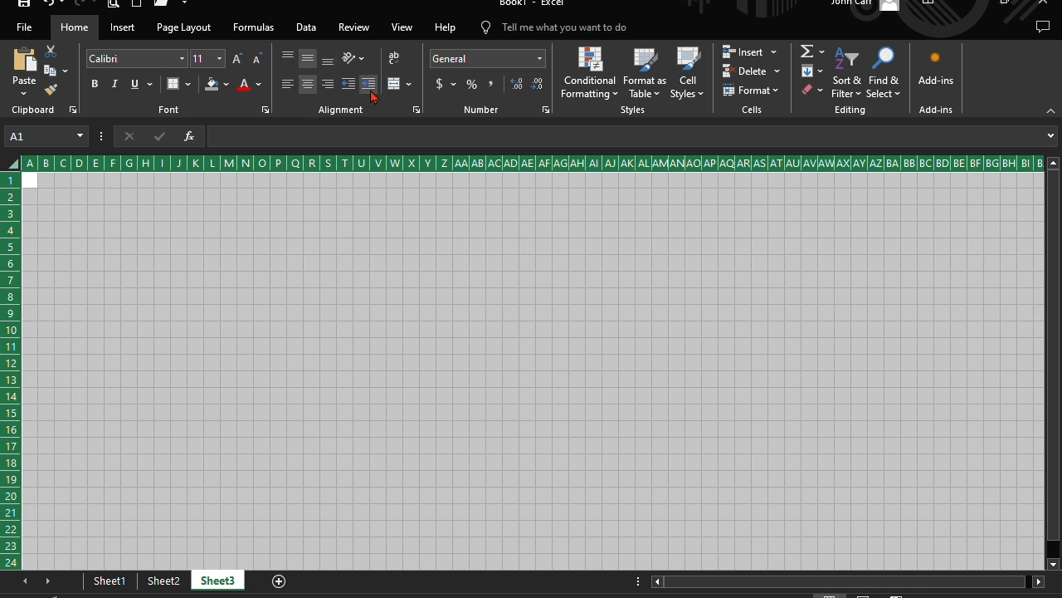
- Set the font size of all cells to 14 and turn on text wrapping
{"action": "left_click", "coordinate": [222, 61]}
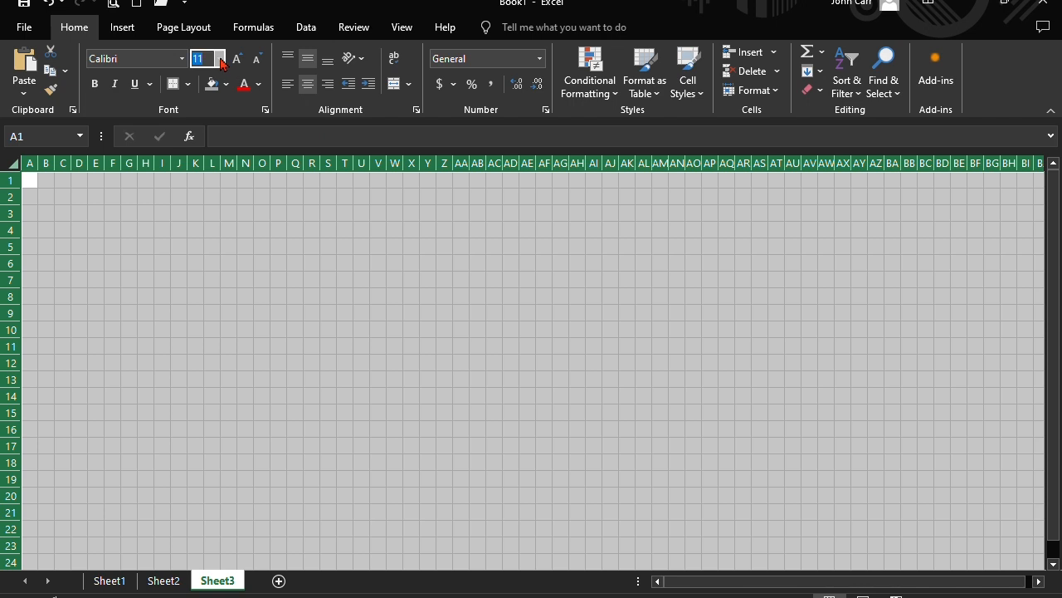
{"action": "left_click", "coordinate": [204, 156]}
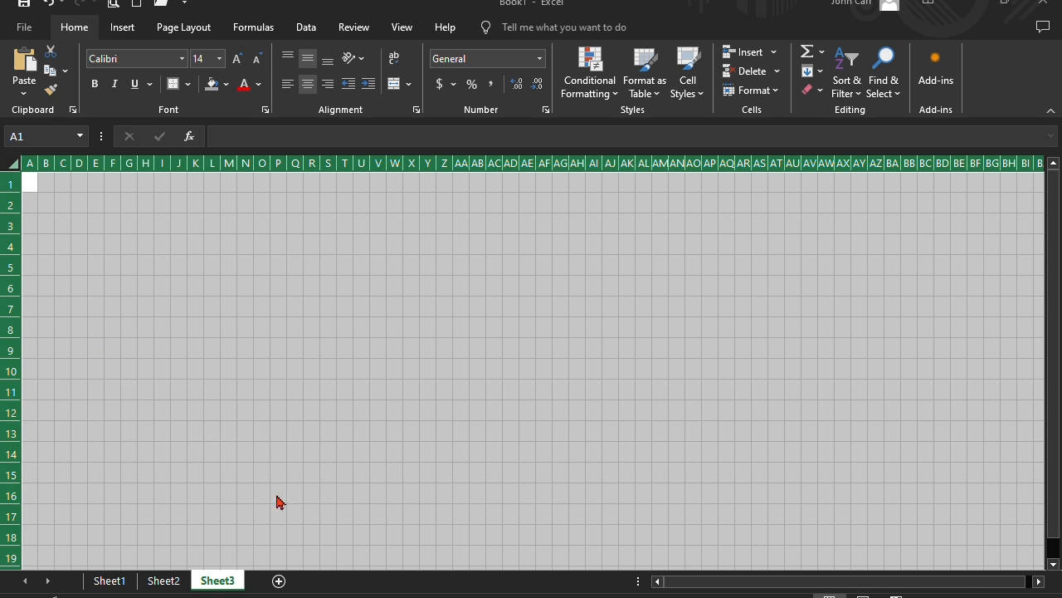
{"action": "left_click", "coordinate": [258, 375]}
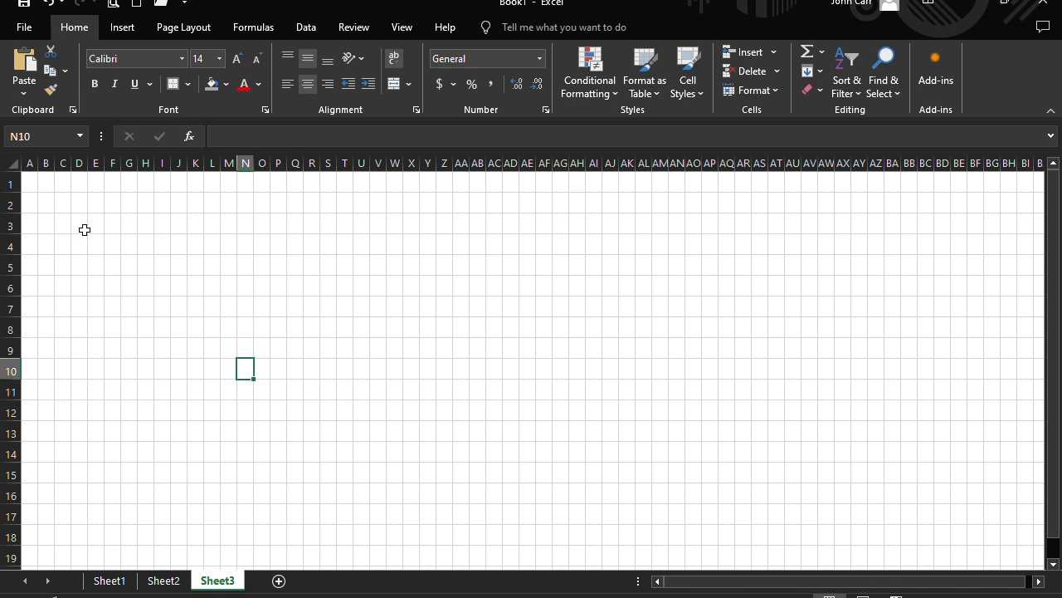
- Outline the range D3:AM38 with a thick outside border
{"action": "left_click", "coordinate": [84, 230]}
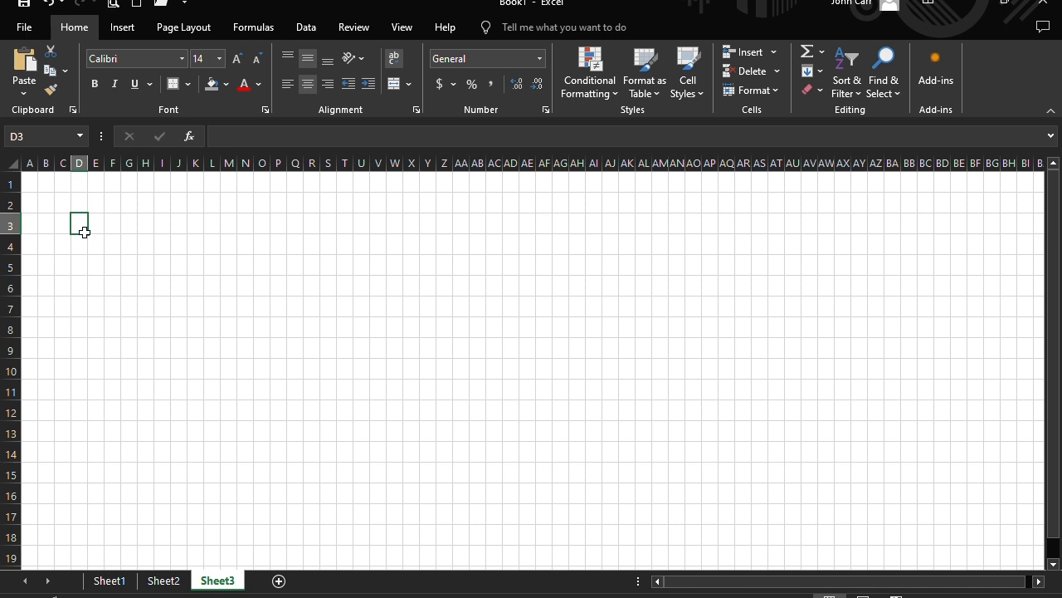
{"action": "left_click_drag", "start_coordinate": [84, 230], "coordinate": [671, 569]}
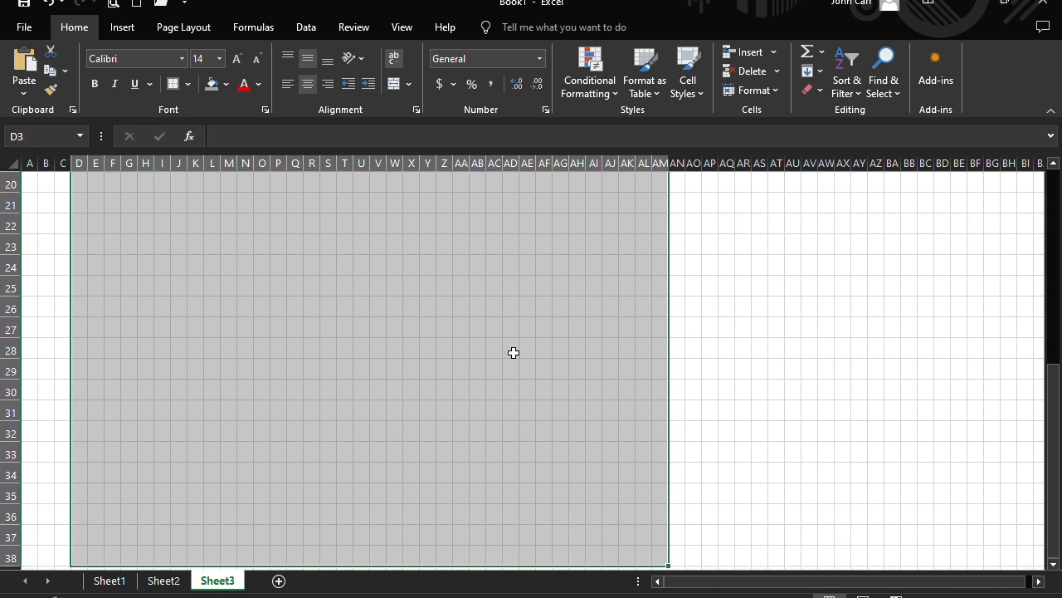
{"action": "left_click", "coordinate": [172, 84]}
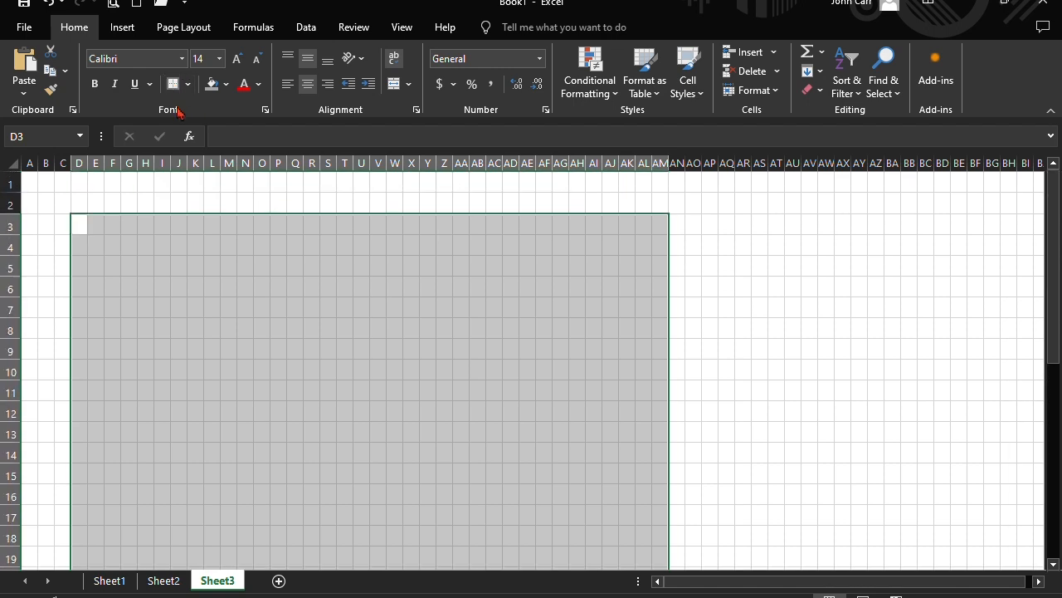
- Delete the two blank rows above the outlined area and insert one new blank row at the top of the sheet
{"action": "left_click", "coordinate": [14, 191]}
{"action": "left_click_drag", "start_coordinate": [15, 199], "coordinate": [15, 203]}
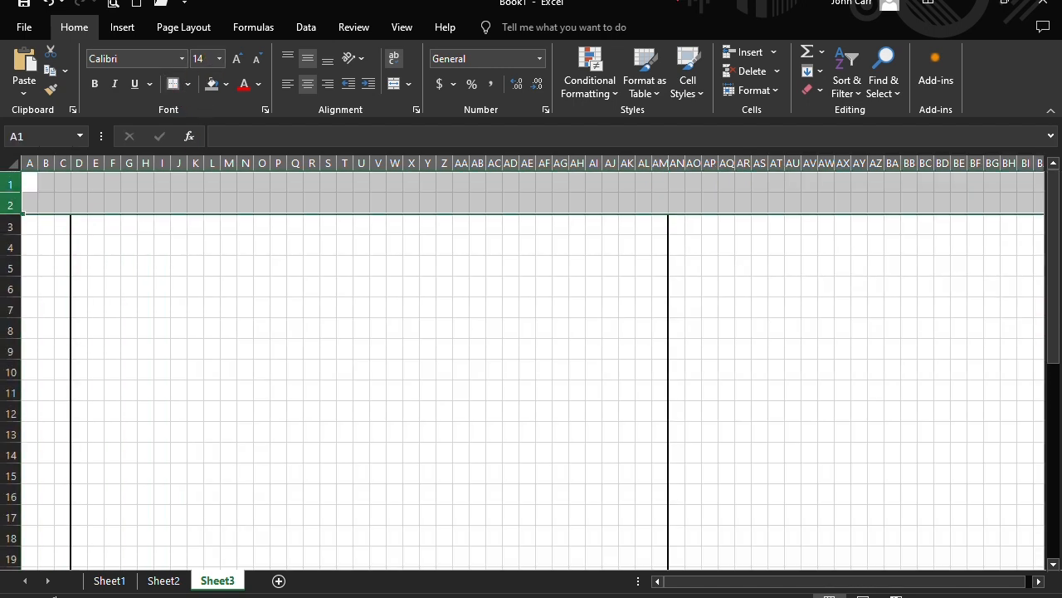
{"action": "left_click", "coordinate": [753, 71]}
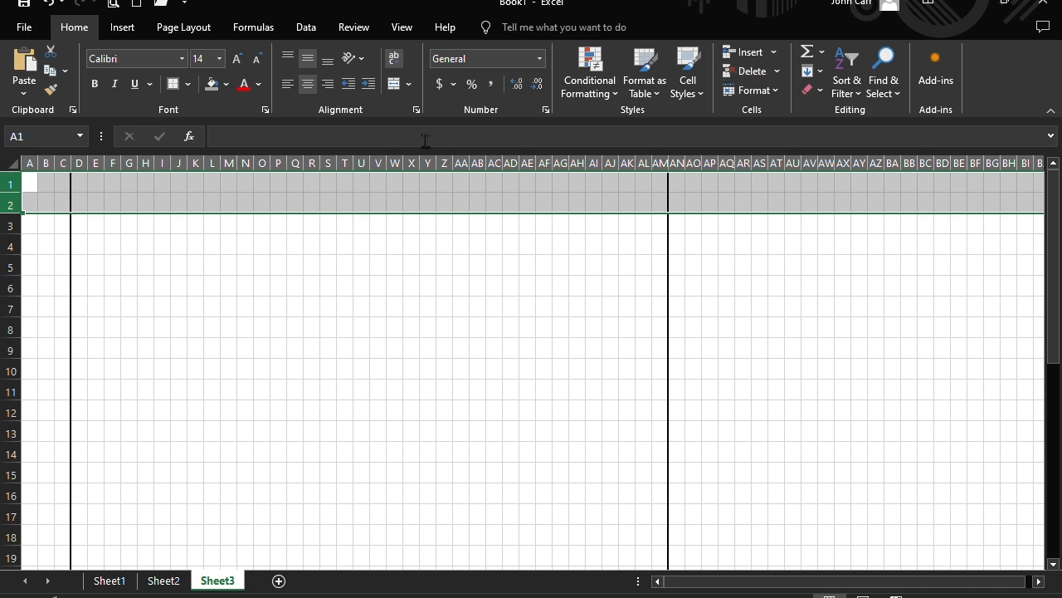
{"action": "left_click", "coordinate": [22, 192]}
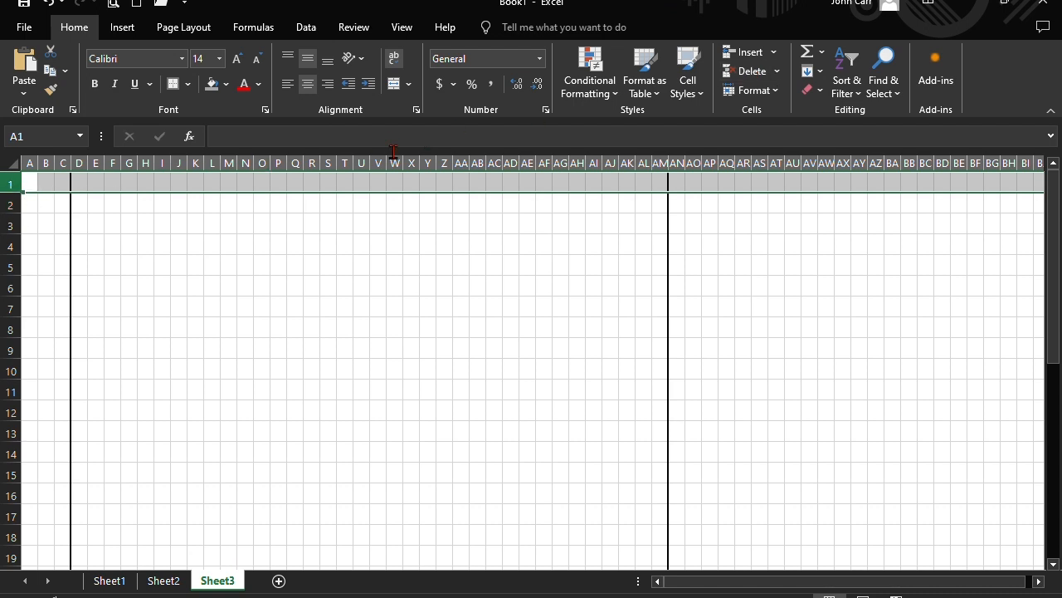
{"action": "left_click", "coordinate": [748, 53]}
{"action": "left_click", "coordinate": [602, 271]}
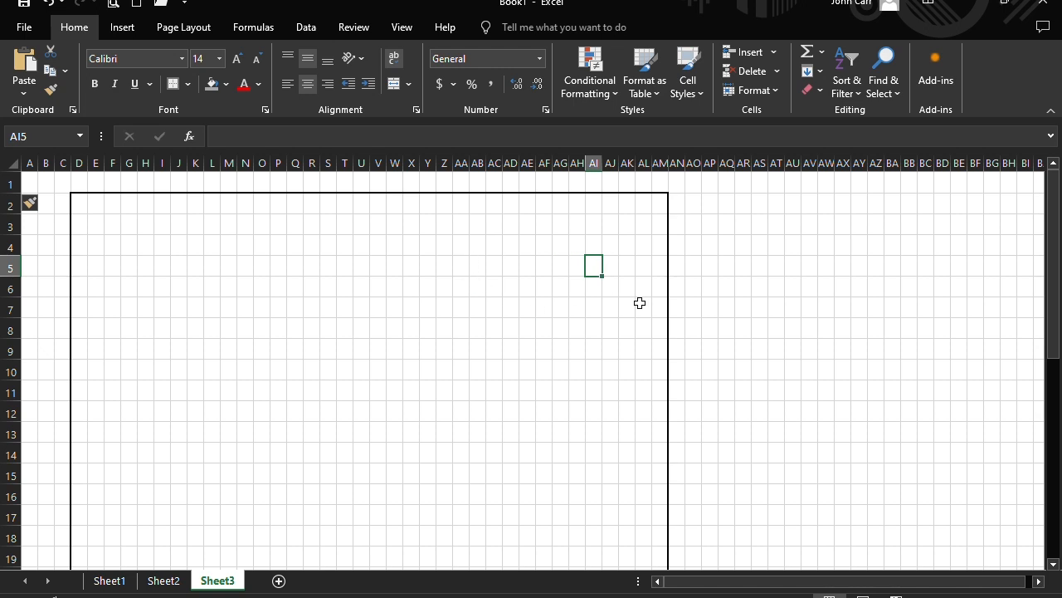
- Reduce the height of all rows on the sheet so that every cell is a square
{"action": "left_click", "coordinate": [402, 27]}
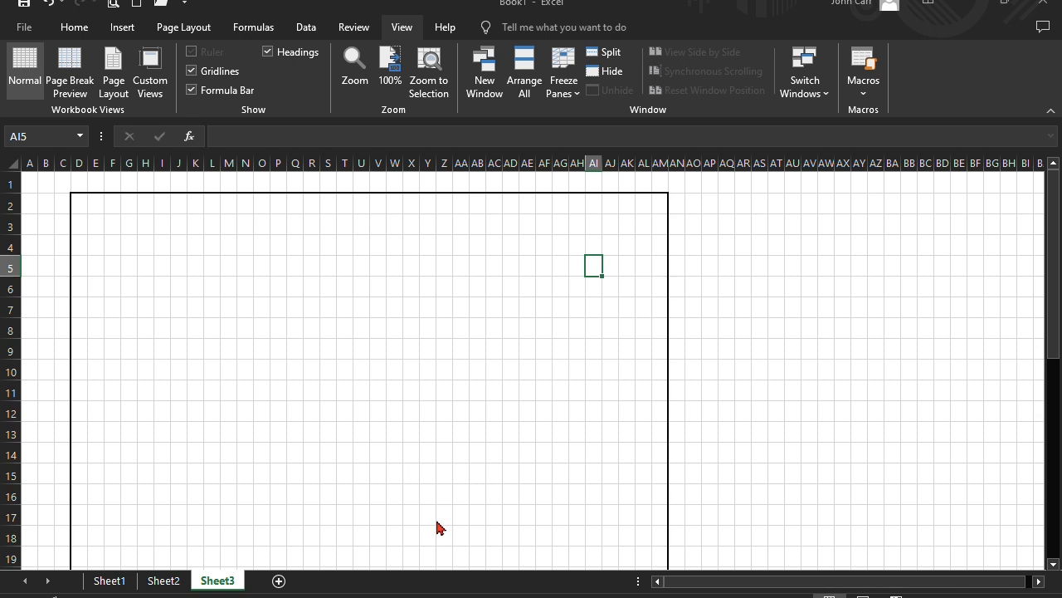
{"action": "scroll", "coordinate": [438, 526], "scroll_direction": "down", "scroll_amount": 2, "text": "ctrl"}
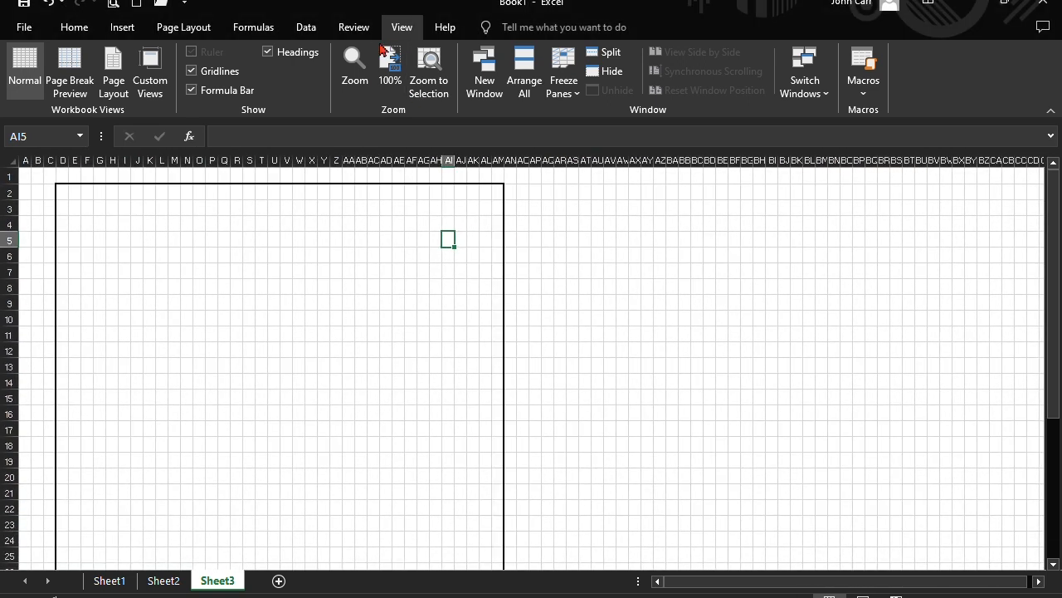
{"action": "left_click", "coordinate": [351, 58]}
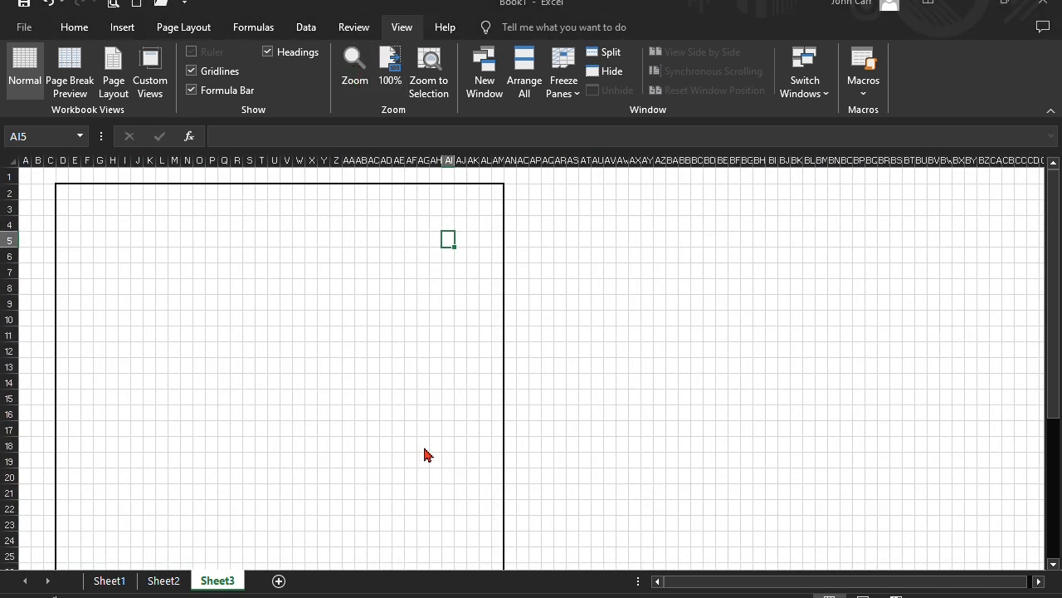
{"action": "scroll", "coordinate": [535, 517], "scroll_direction": "down", "scroll_amount": 2, "text": "ctrl"}
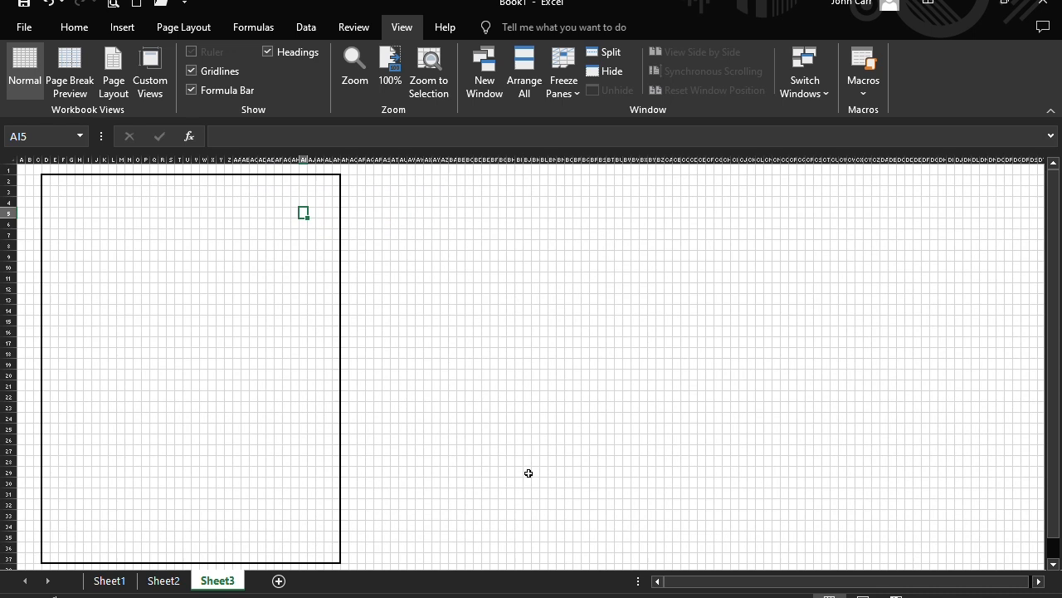
{"action": "left_click_drag", "start_coordinate": [529, 473], "coordinate": [572, 467]}
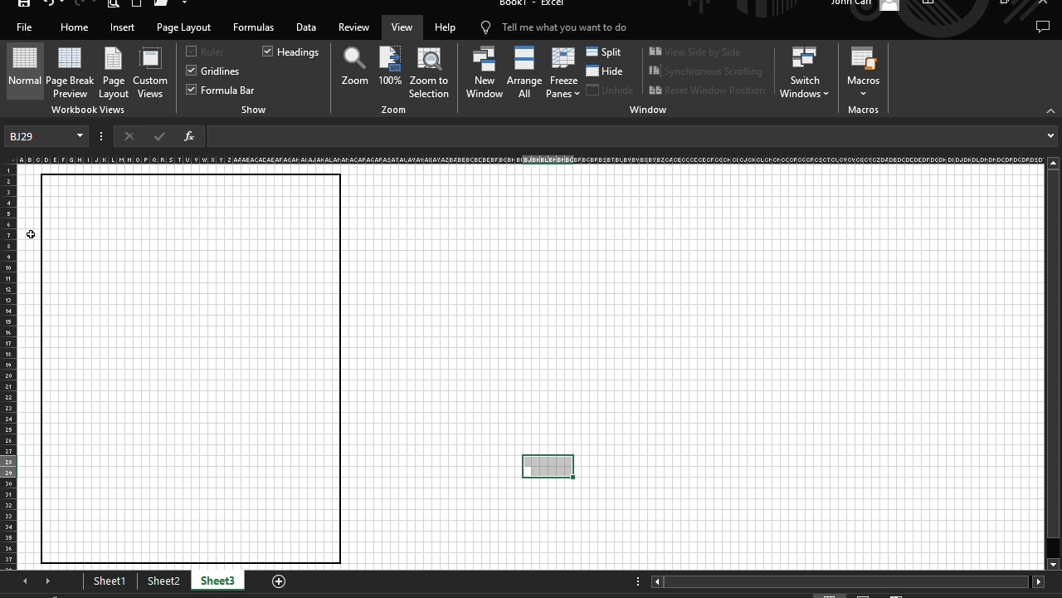
{"action": "left_click", "coordinate": [15, 163]}
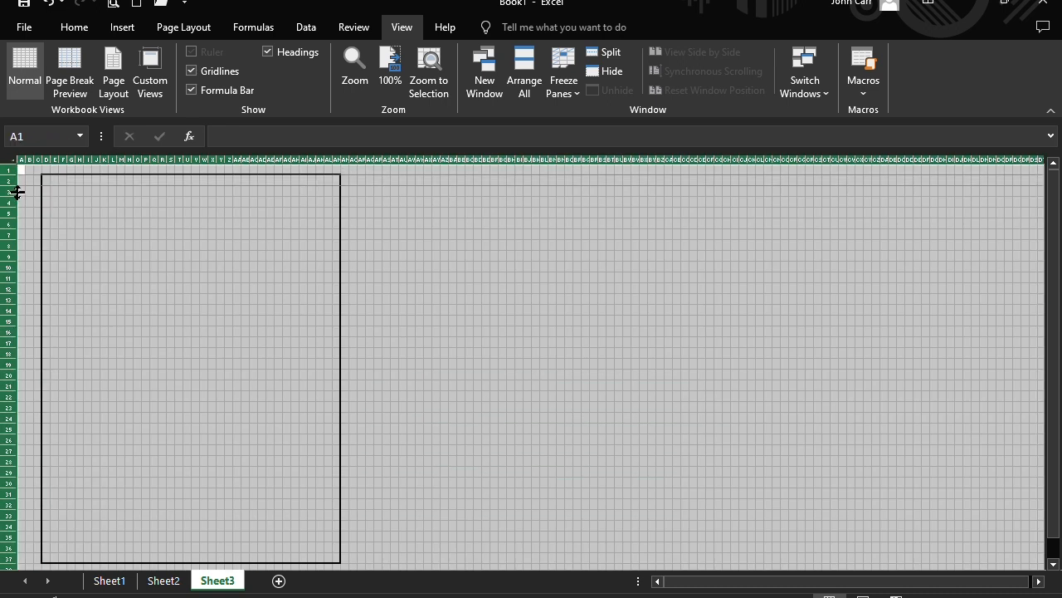
{"action": "left_click_drag", "start_coordinate": [17, 192], "coordinate": [18, 182]}
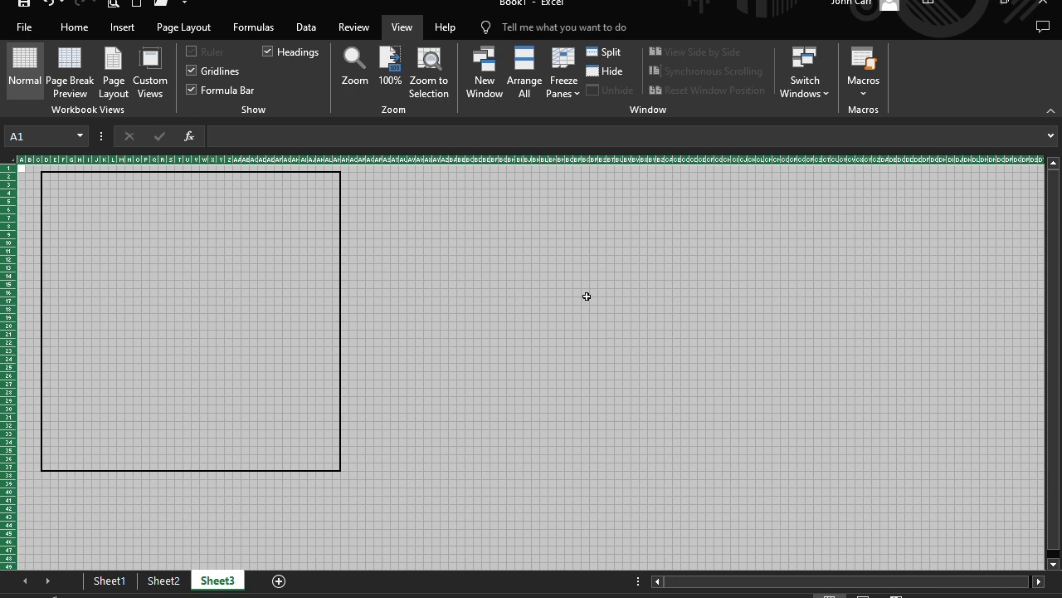
{"action": "left_click", "coordinate": [578, 353]}
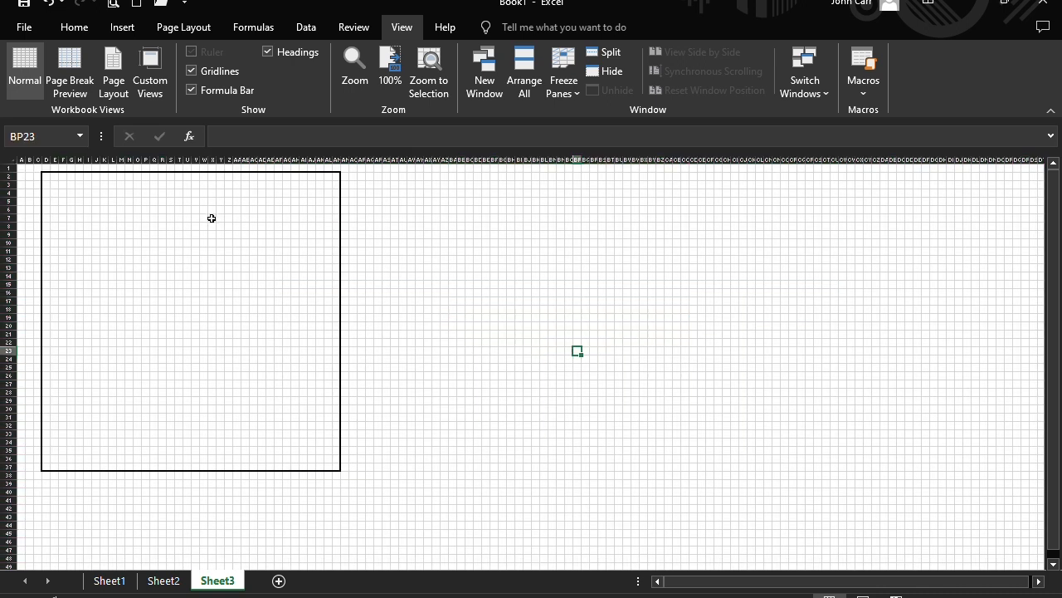
- Outline Z2:AM13 inside the large frame with a thick border and add a smaller thick-bordered box at AC12:AK13
{"action": "left_click", "coordinate": [73, 28]}
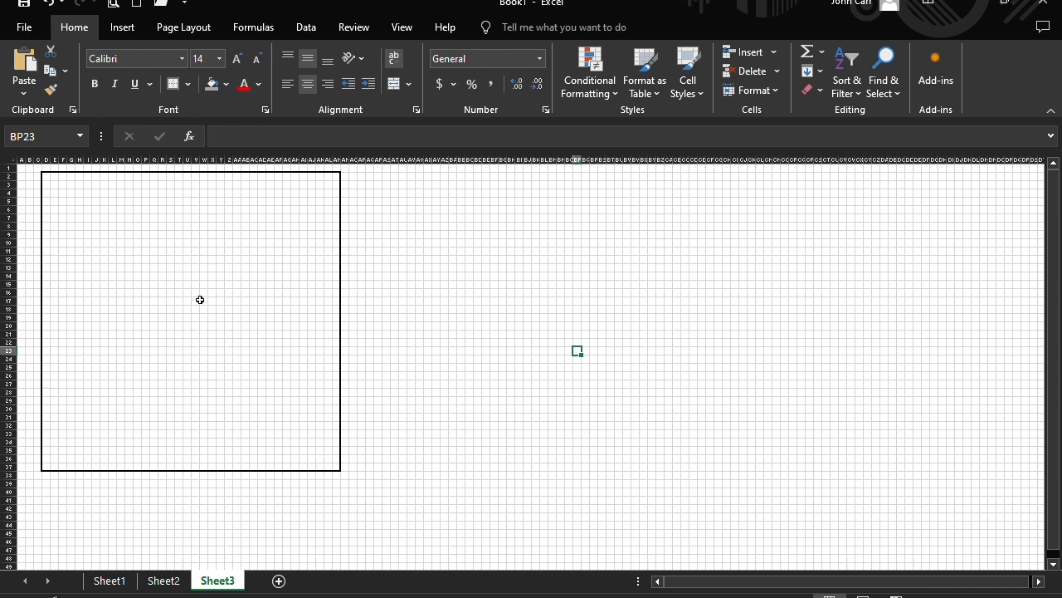
{"action": "left_click_drag", "start_coordinate": [230, 179], "coordinate": [337, 272]}
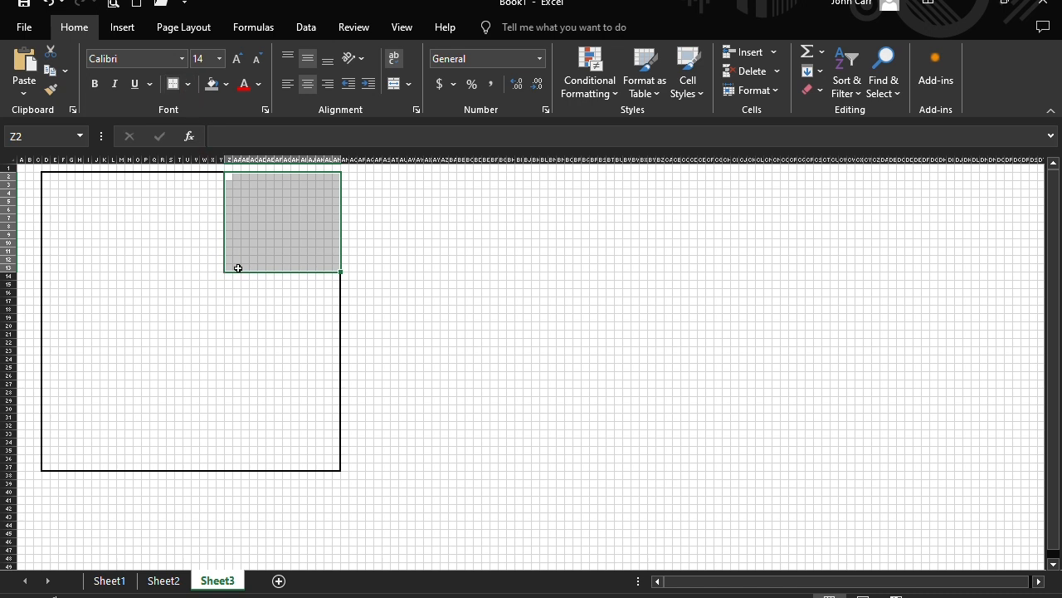
{"action": "left_click", "coordinate": [453, 244]}
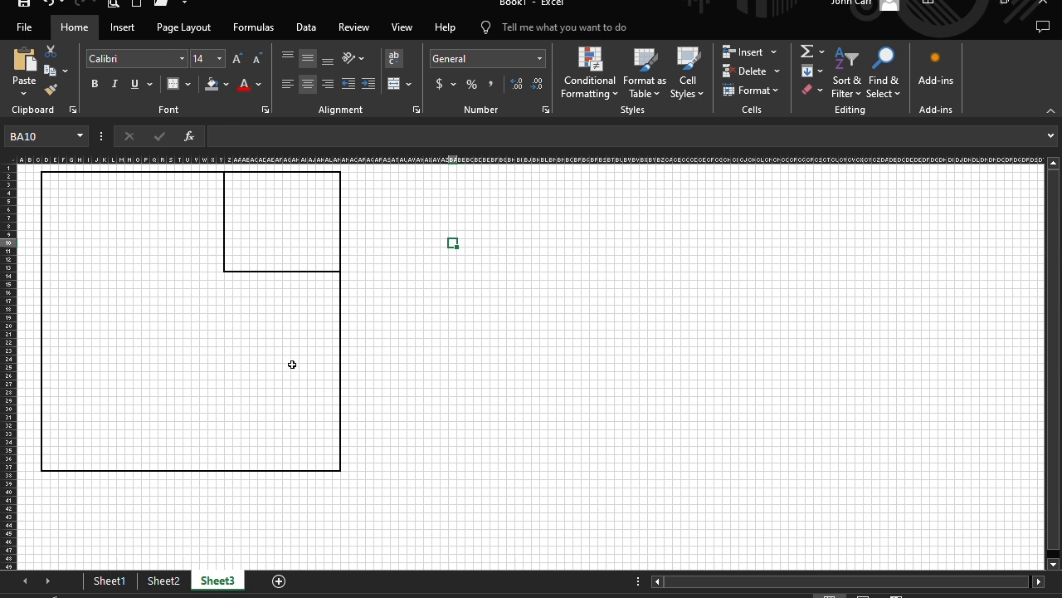
{"action": "left_click_drag", "start_coordinate": [283, 280], "coordinate": [323, 269]}
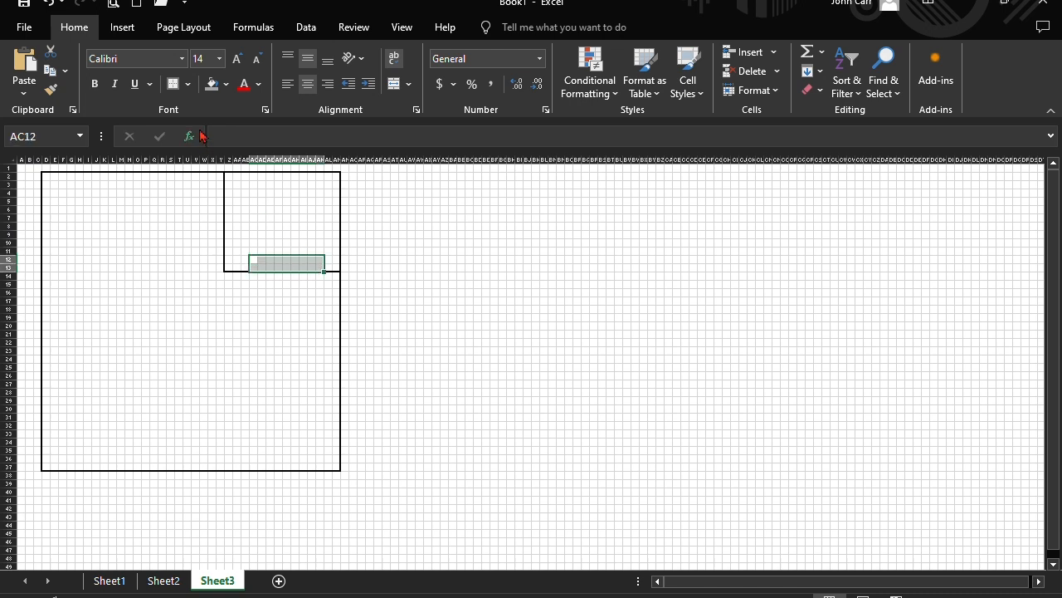
{"action": "left_click", "coordinate": [174, 86]}
{"action": "left_click", "coordinate": [291, 317]}
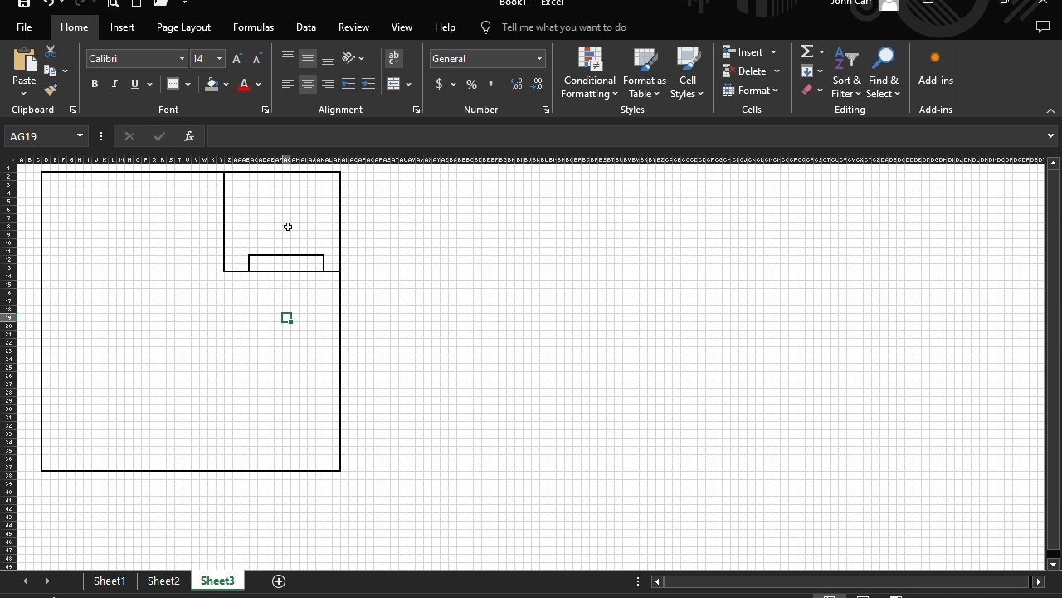
- Outline the range AC14:AK20 below the small box with a dash-dot border
{"action": "left_click_drag", "start_coordinate": [254, 277], "coordinate": [323, 330]}
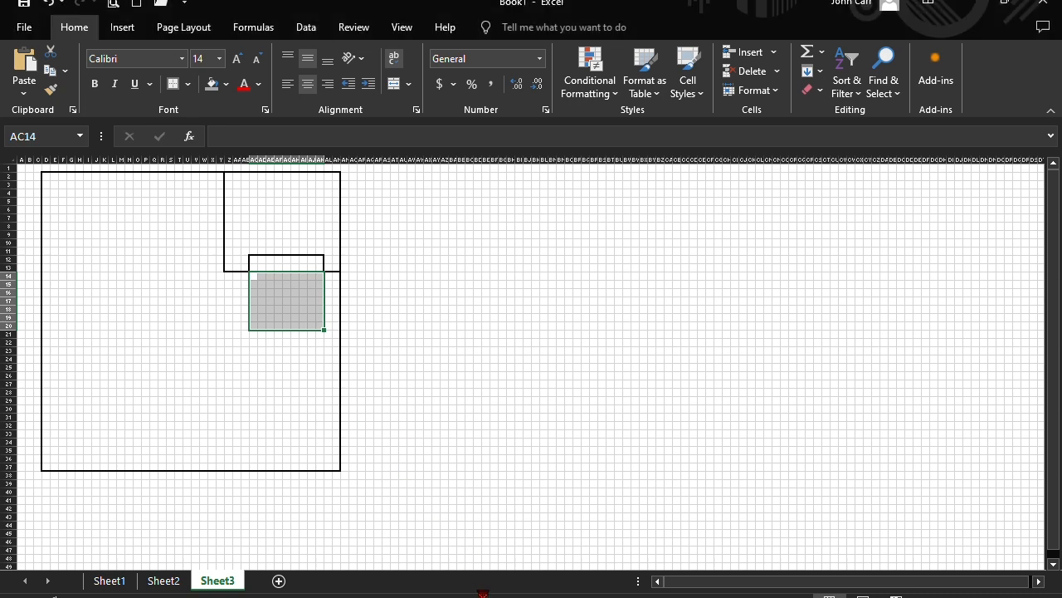
{"action": "key", "text": "ctrl+c"}
{"action": "left_click", "coordinate": [279, 385]}
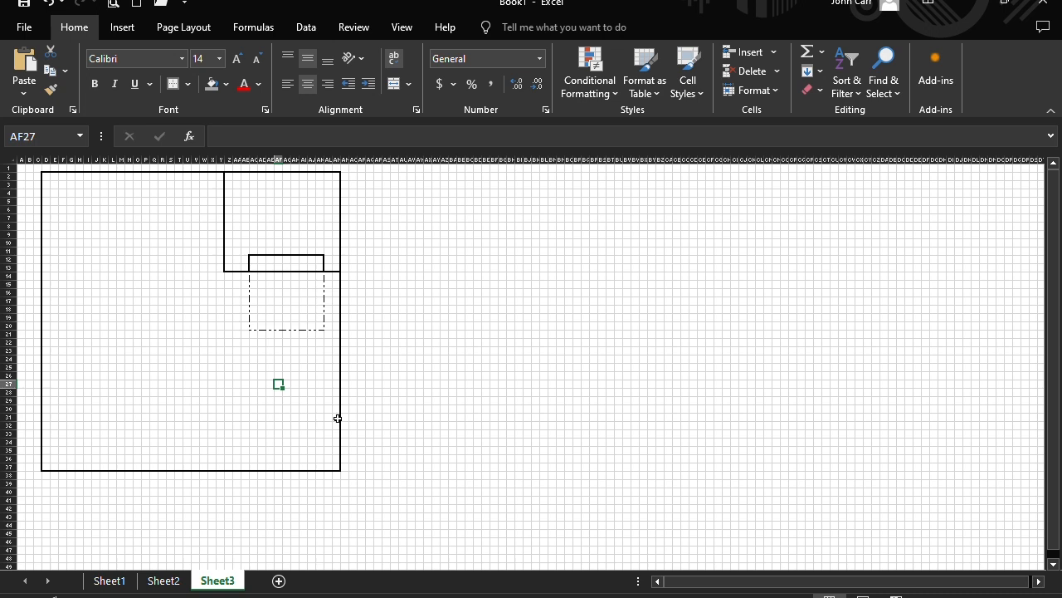
- Fill the ranges Z31:AM37 and H24:M28 inside the large frame with black
{"action": "left_click_drag", "start_coordinate": [337, 418], "coordinate": [233, 469]}
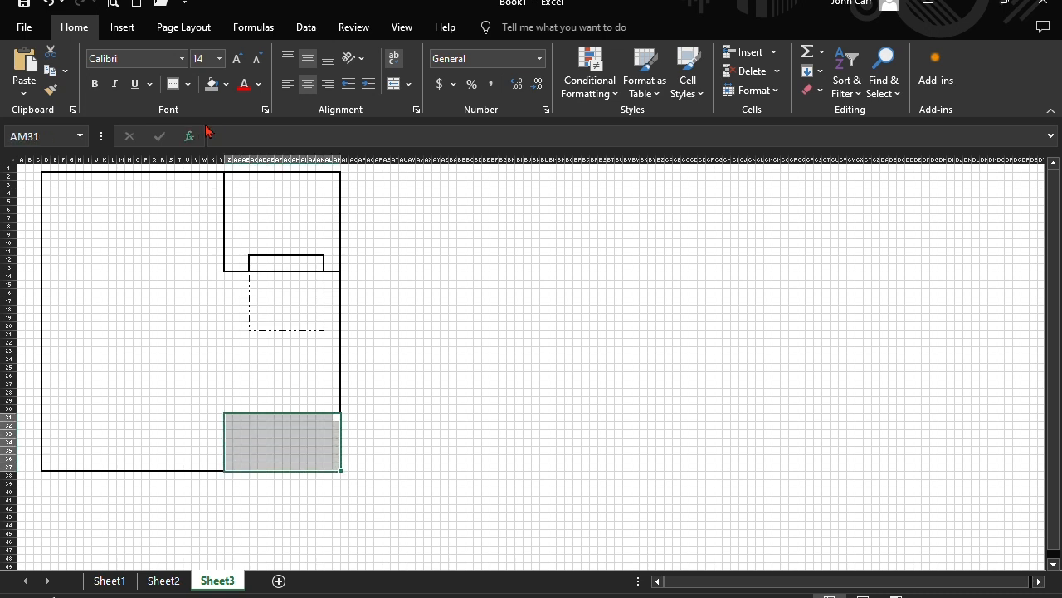
{"action": "left_click", "coordinate": [215, 85]}
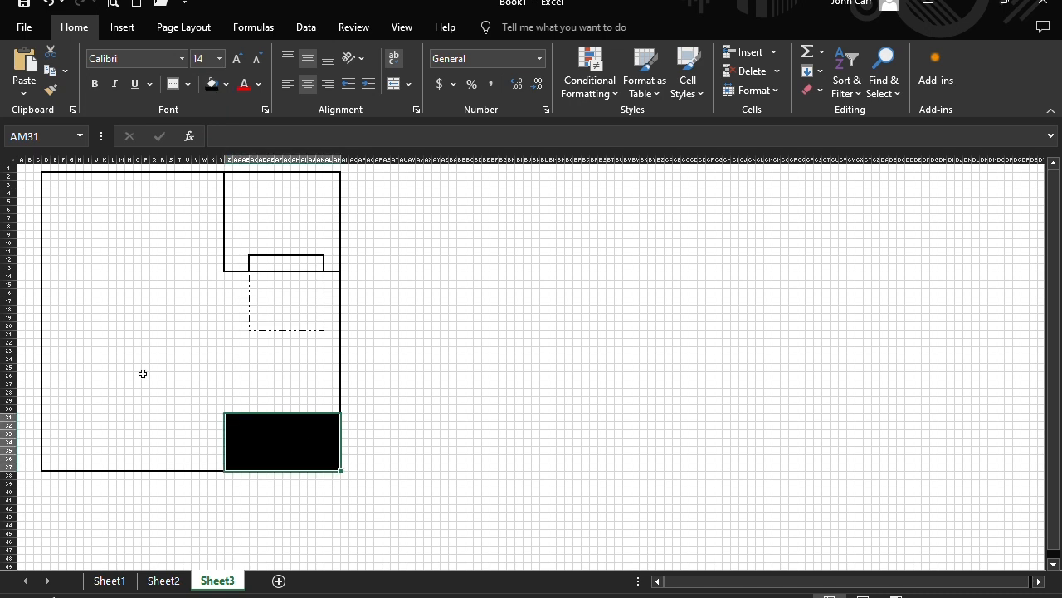
{"action": "double_click", "coordinate": [57, 386]}
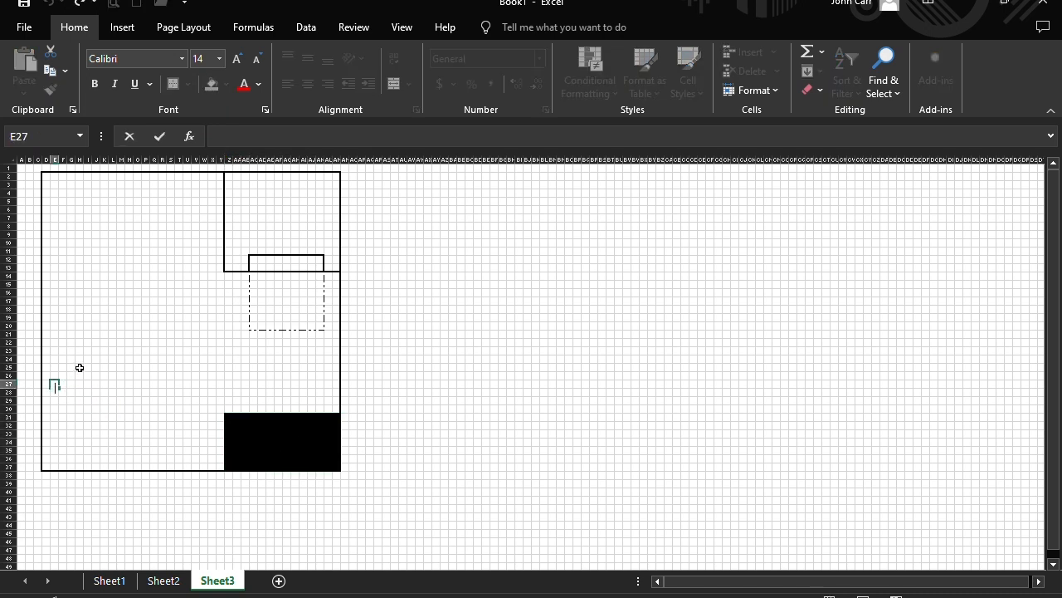
{"action": "left_click_drag", "start_coordinate": [79, 360], "coordinate": [125, 396]}
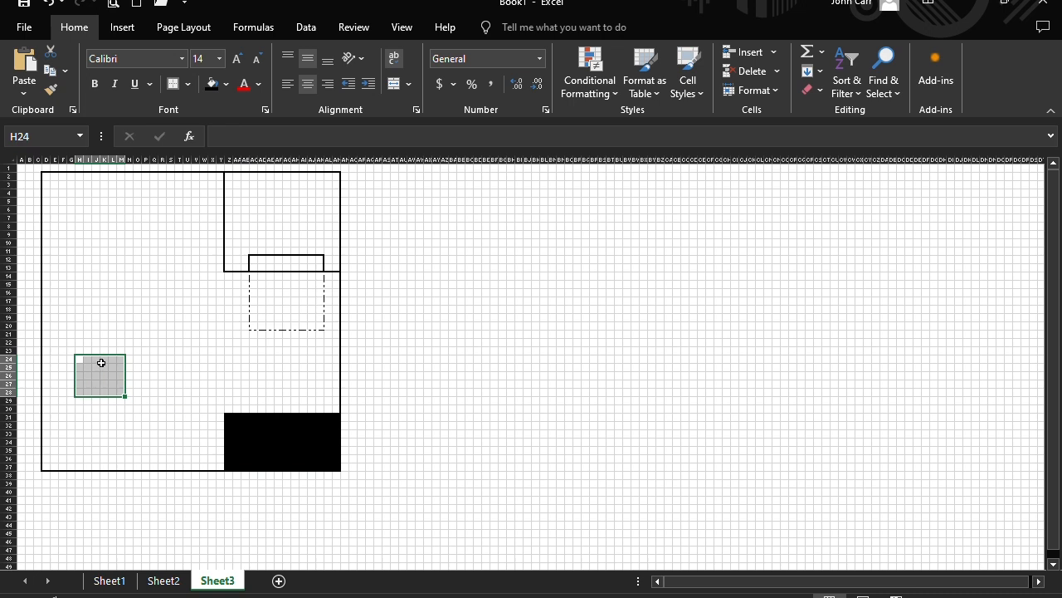
{"action": "left_click", "coordinate": [230, 89]}
- Fill AY14:AY23 and AZ23:BM23 with red to form an L shape beside the large frame
{"action": "left_click_drag", "start_coordinate": [438, 279], "coordinate": [440, 354]}
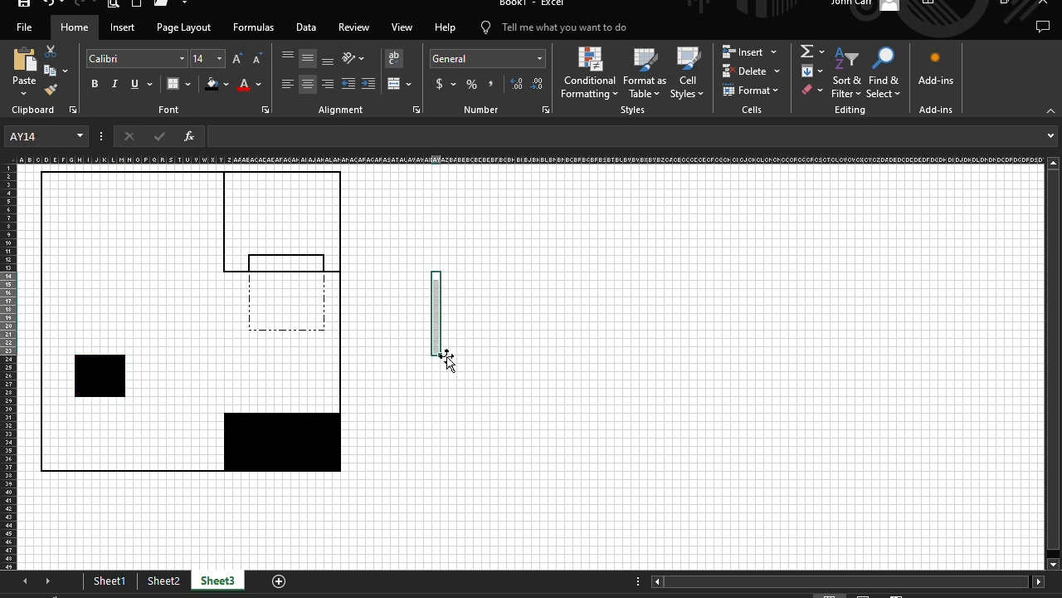
{"action": "left_click", "coordinate": [212, 84]}
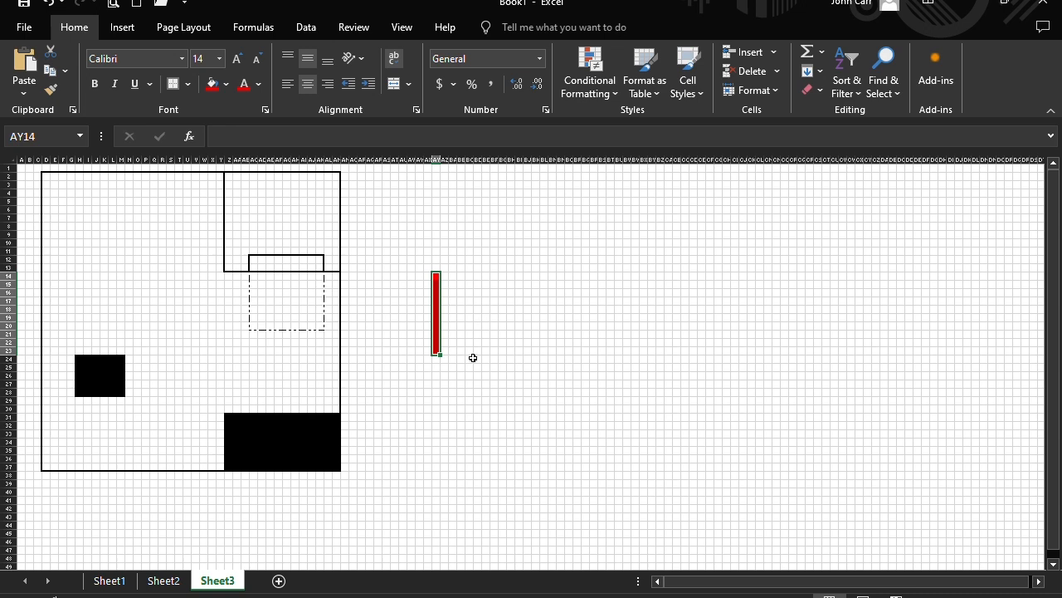
{"action": "left_click_drag", "start_coordinate": [445, 350], "coordinate": [561, 361]}
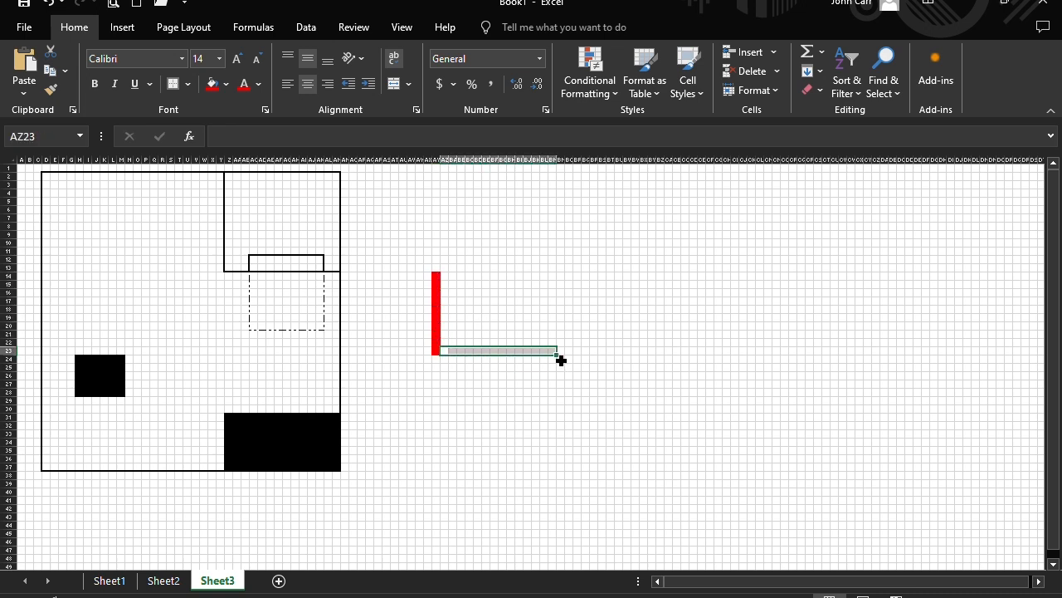
{"action": "left_click", "coordinate": [213, 84]}
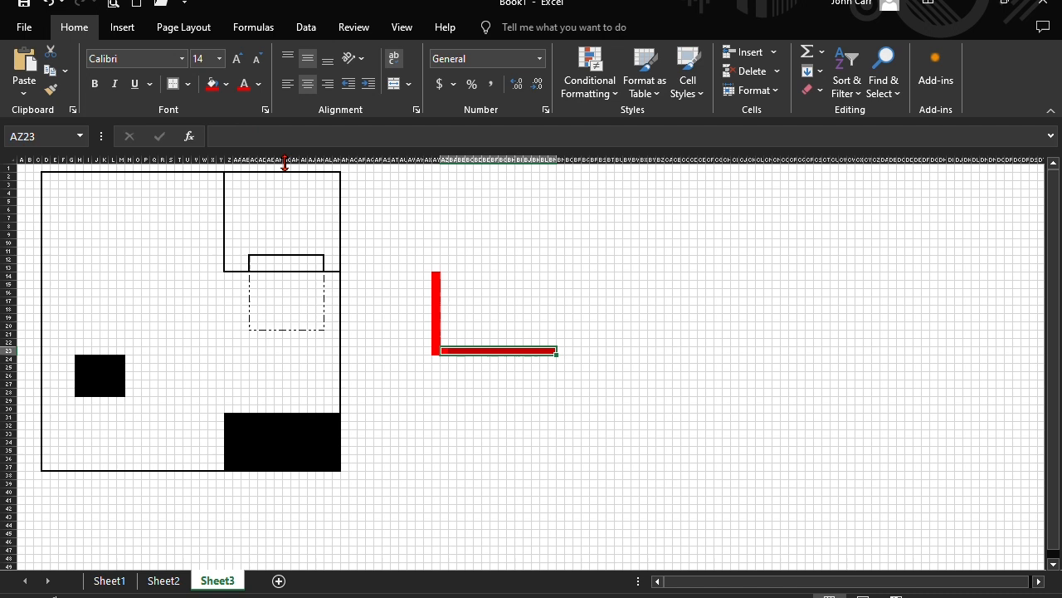
{"action": "left_click", "coordinate": [604, 394]}
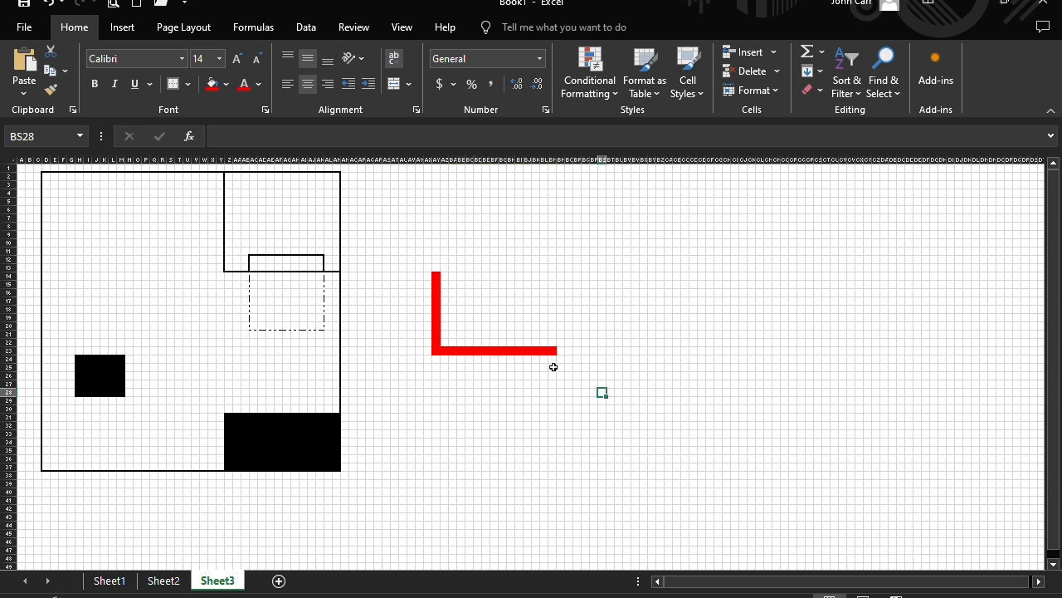
{"action": "left_click_drag", "start_coordinate": [579, 249], "coordinate": [585, 314]}
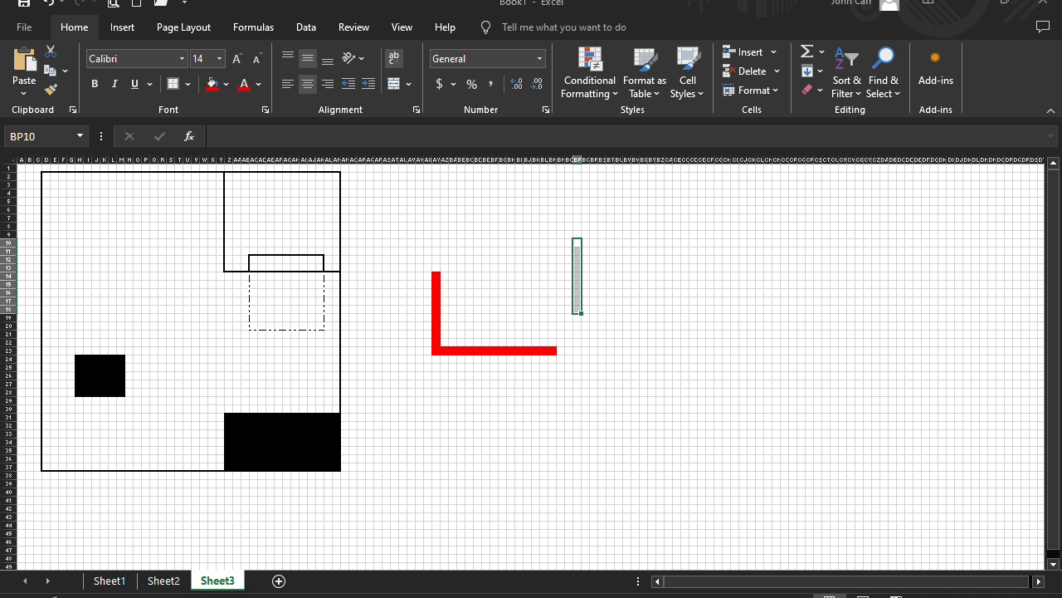
{"action": "left_click", "coordinate": [671, 352]}
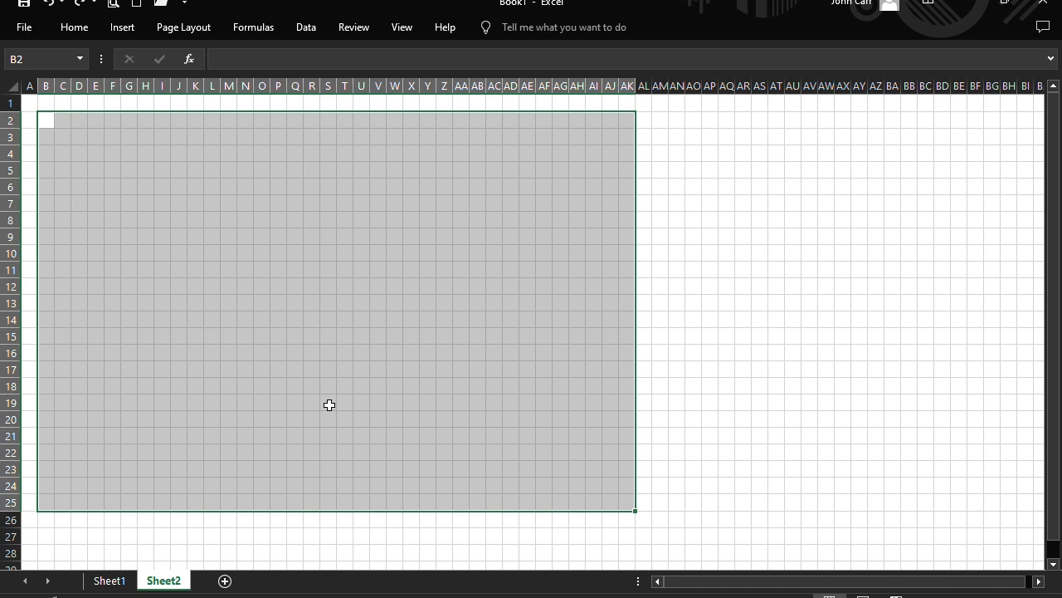
- Redo the undone cell resizing, borders and black fills that form the plan outline across B2:AK25
{"action": "left_click", "coordinate": [81, 4]}
{"action": "left_click", "coordinate": [80, 4]}
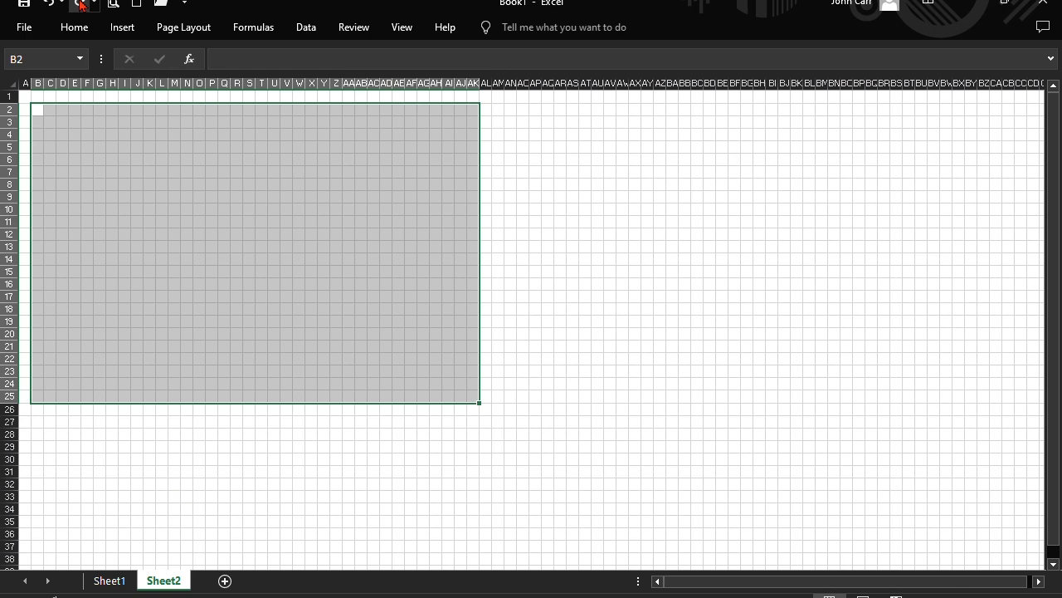
{"action": "left_click", "coordinate": [81, 4]}
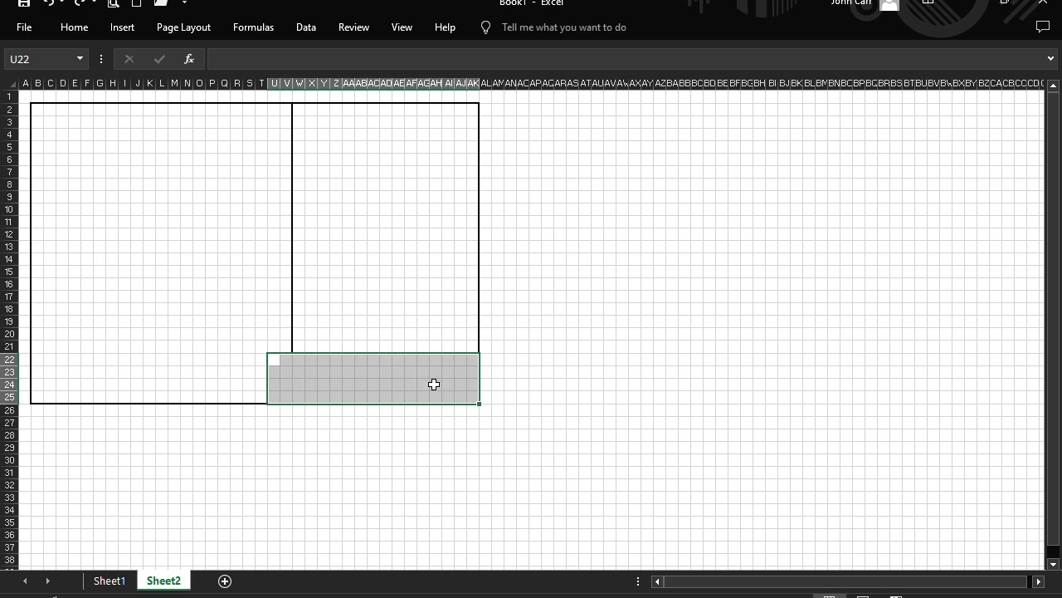
{"action": "left_click", "coordinate": [82, 5]}
{"action": "left_click", "coordinate": [82, 5]}
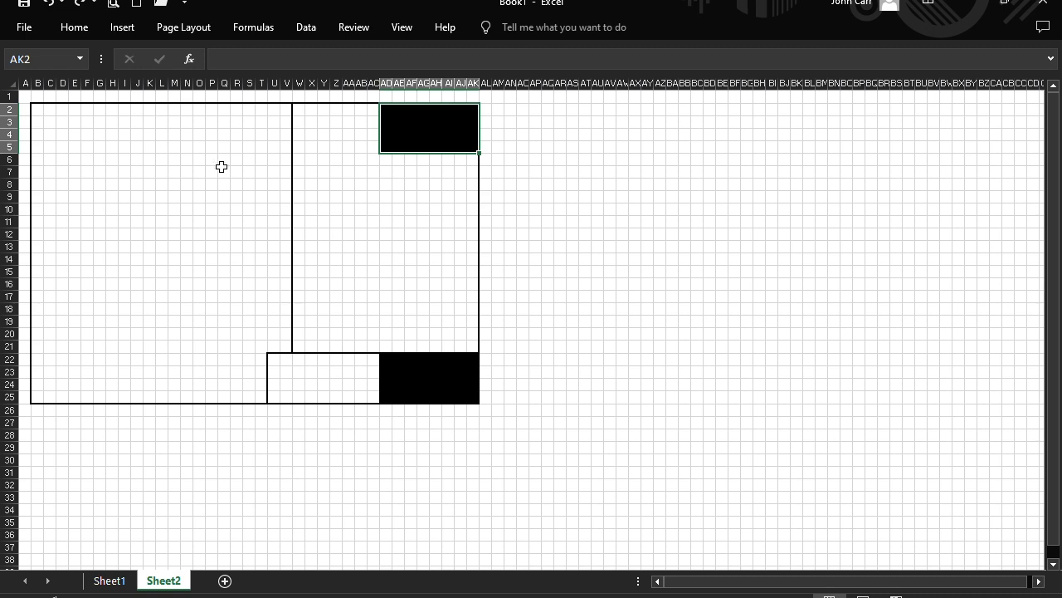
- Redo the bordered box at R21:V25 and its "Fridge" label
{"action": "left_click", "coordinate": [80, 4]}
{"action": "left_click", "coordinate": [80, 5]}
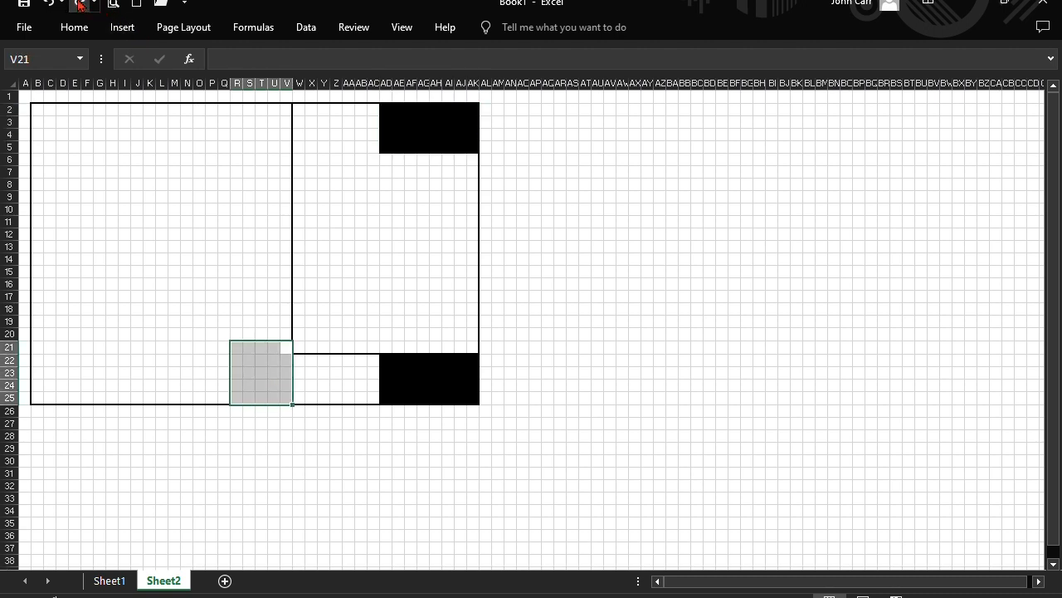
{"action": "left_click", "coordinate": [80, 4]}
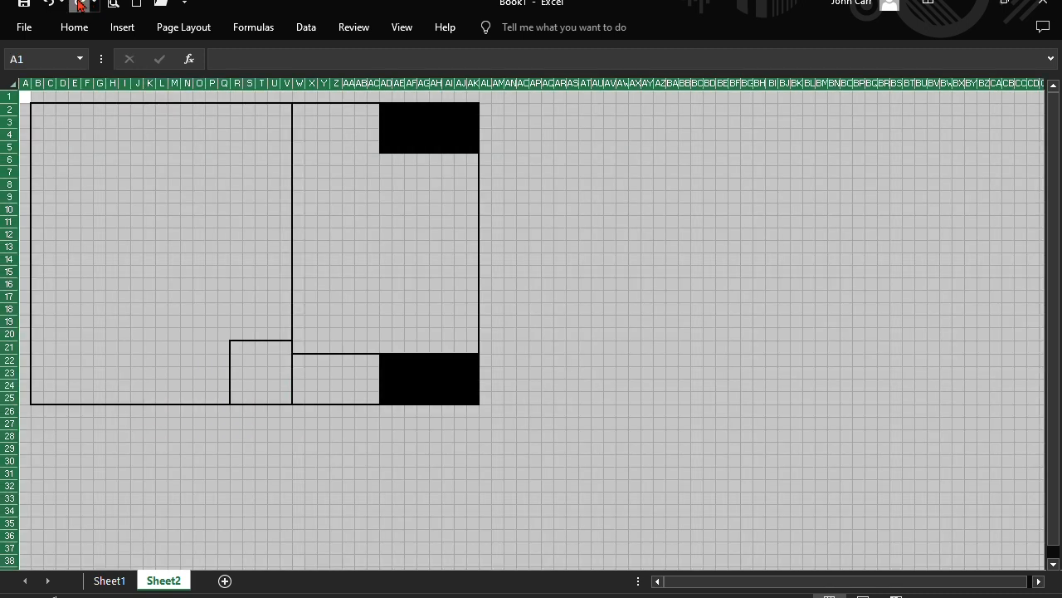
{"action": "left_click", "coordinate": [79, 4]}
{"action": "left_click", "coordinate": [80, 4]}
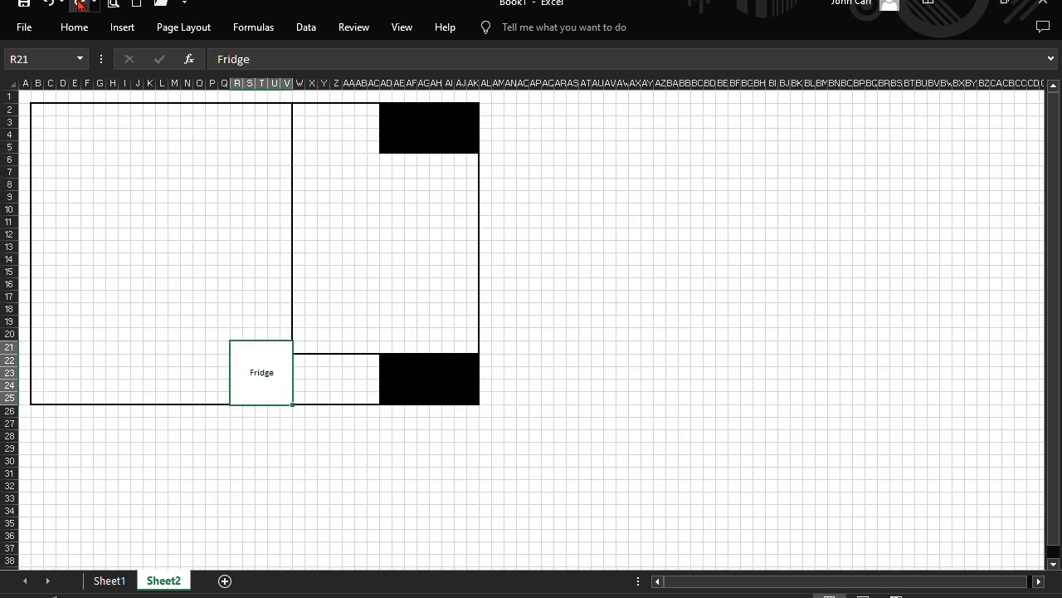
- Redo the "Bench Seat" box at Q2:V6 and the narrow bordered box at O2:P7
{"action": "left_click", "coordinate": [80, 4]}
{"action": "left_click", "coordinate": [80, 4]}
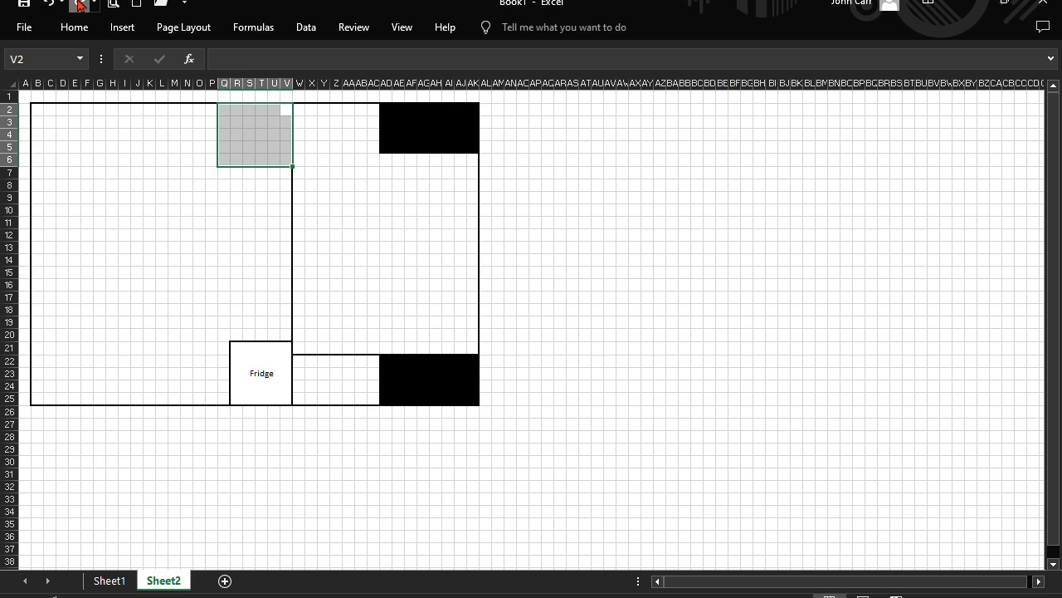
{"action": "left_click", "coordinate": [79, 4]}
{"action": "left_click", "coordinate": [80, 4]}
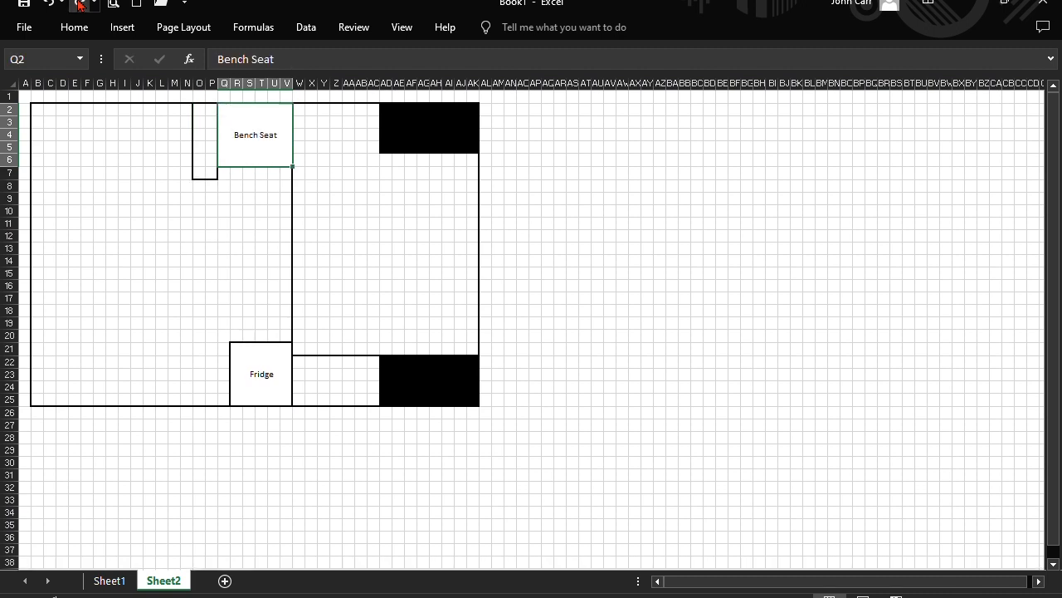
- Redo the text enlargement of the "Bench Seat" and "Fridge" labels
{"action": "left_click", "coordinate": [80, 4]}
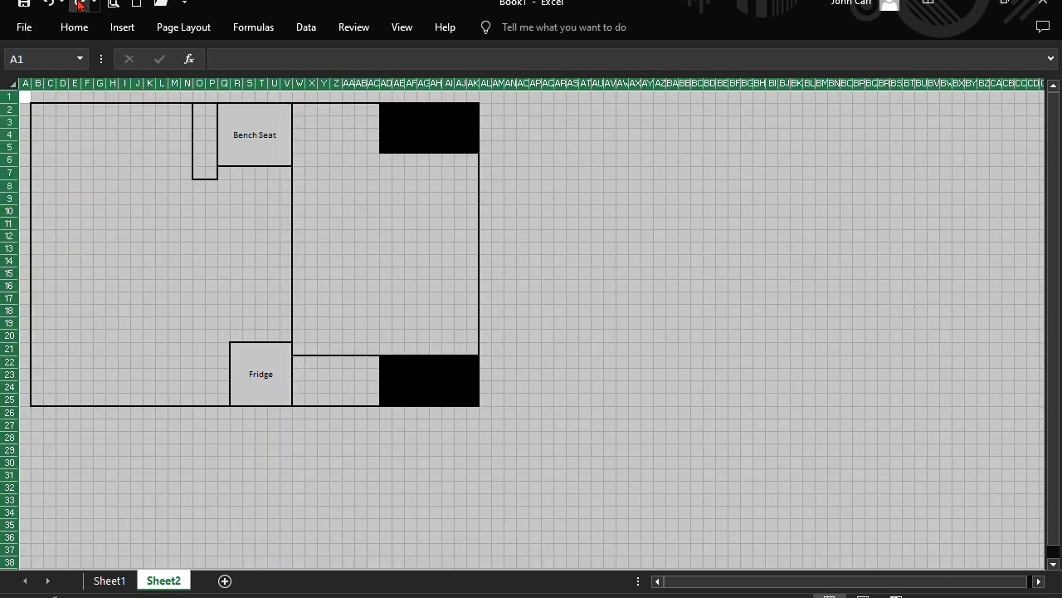
{"action": "left_click", "coordinate": [80, 4]}
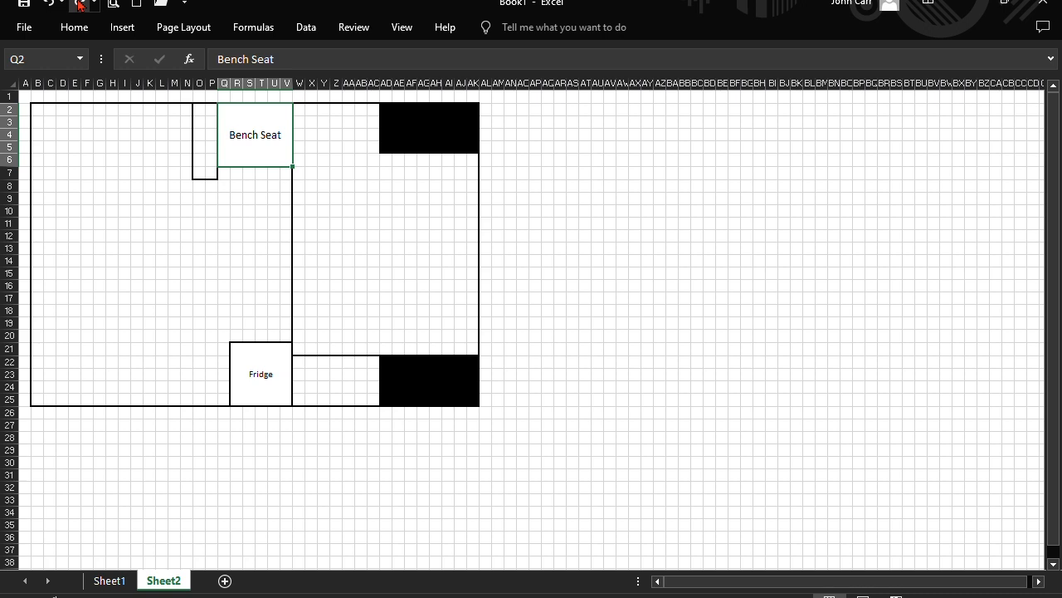
{"action": "left_click", "coordinate": [79, 4]}
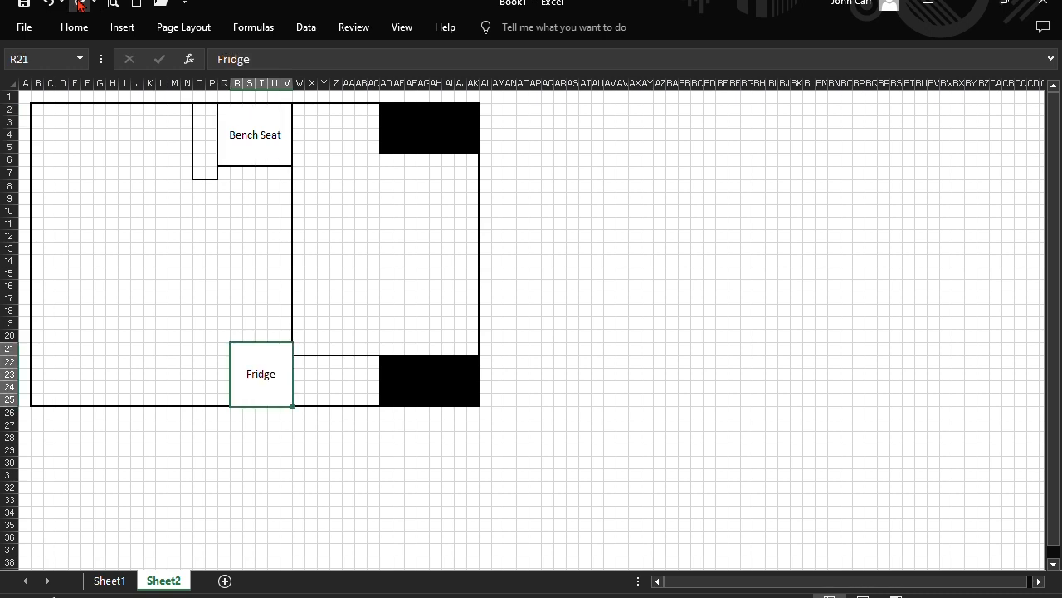
- Redo the "Slide Out Table" box at R8:V13 with its wrapped label and the dash-dot extension beside it
{"action": "left_click", "coordinate": [80, 4]}
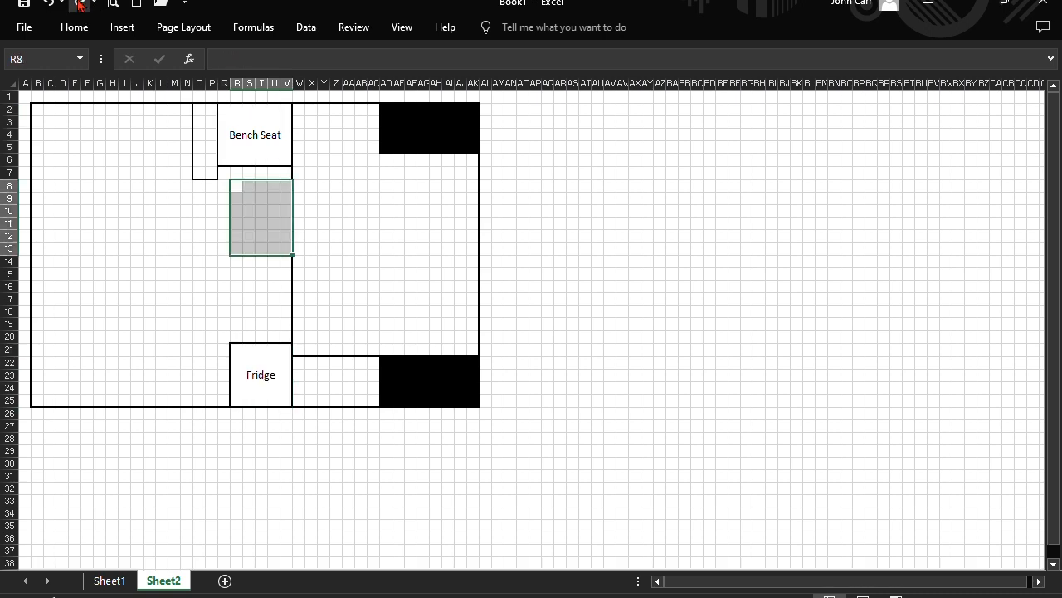
{"action": "left_click", "coordinate": [80, 4]}
{"action": "left_click", "coordinate": [80, 4]}
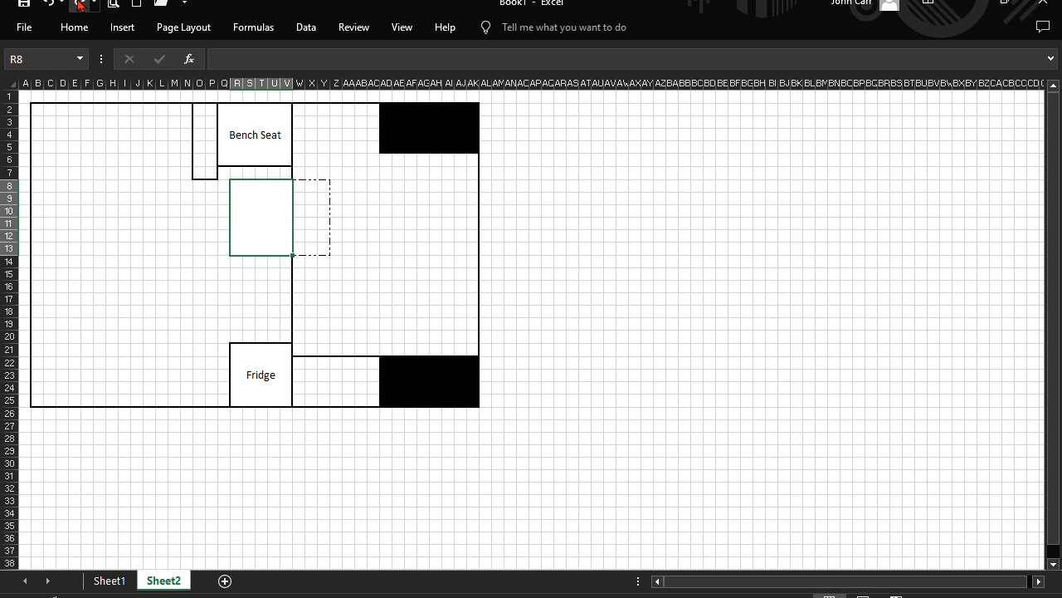
{"action": "left_click", "coordinate": [80, 4]}
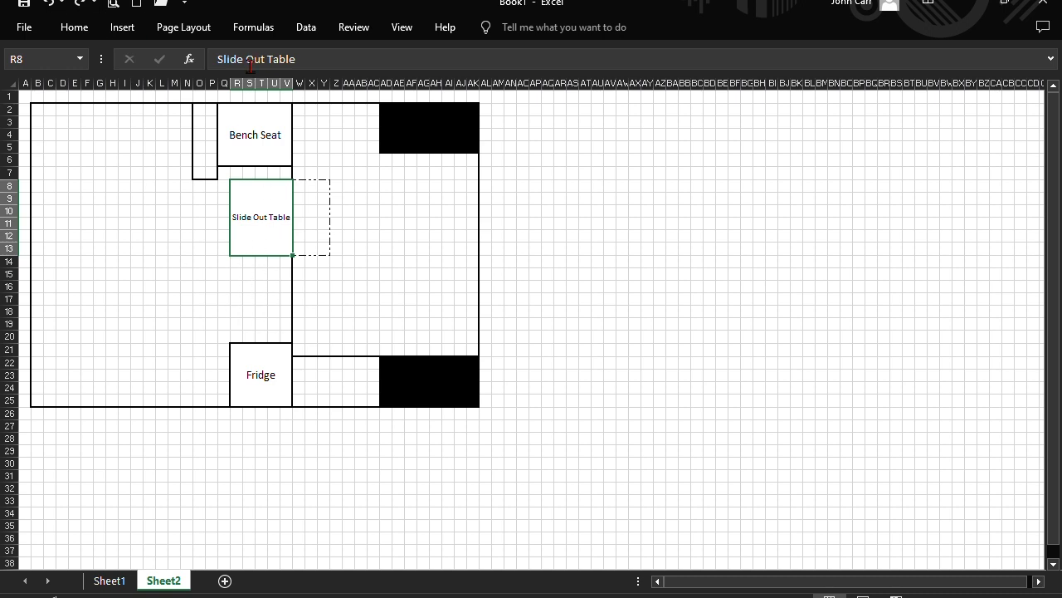
{"action": "left_click", "coordinate": [79, 5]}
- Redo the merge of O2:P7 and its rotated "Armrest with storage" label
{"action": "left_click", "coordinate": [80, 4]}
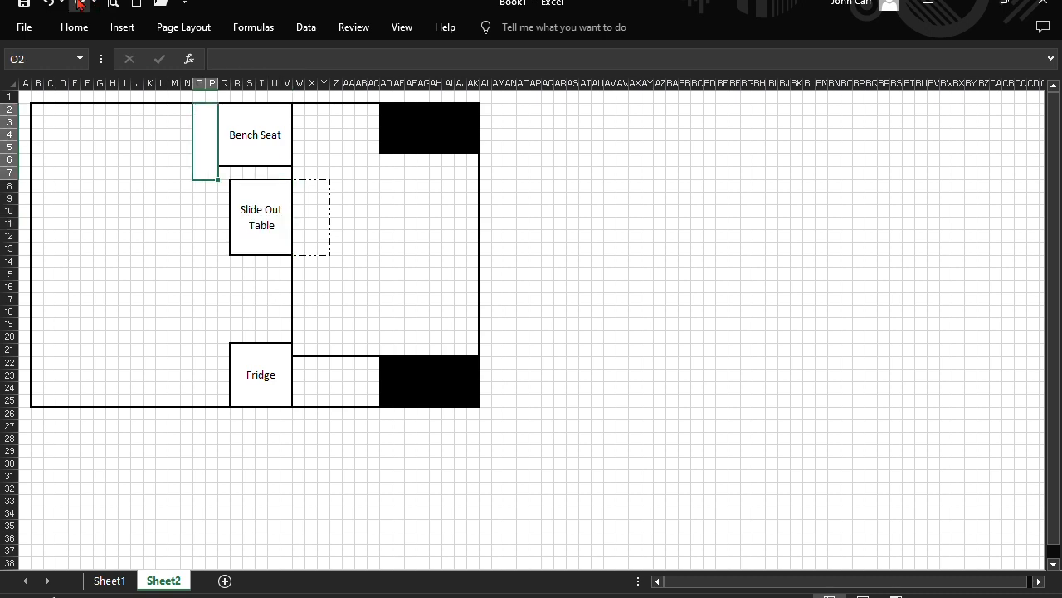
{"action": "left_click", "coordinate": [80, 4]}
{"action": "left_click", "coordinate": [79, 4]}
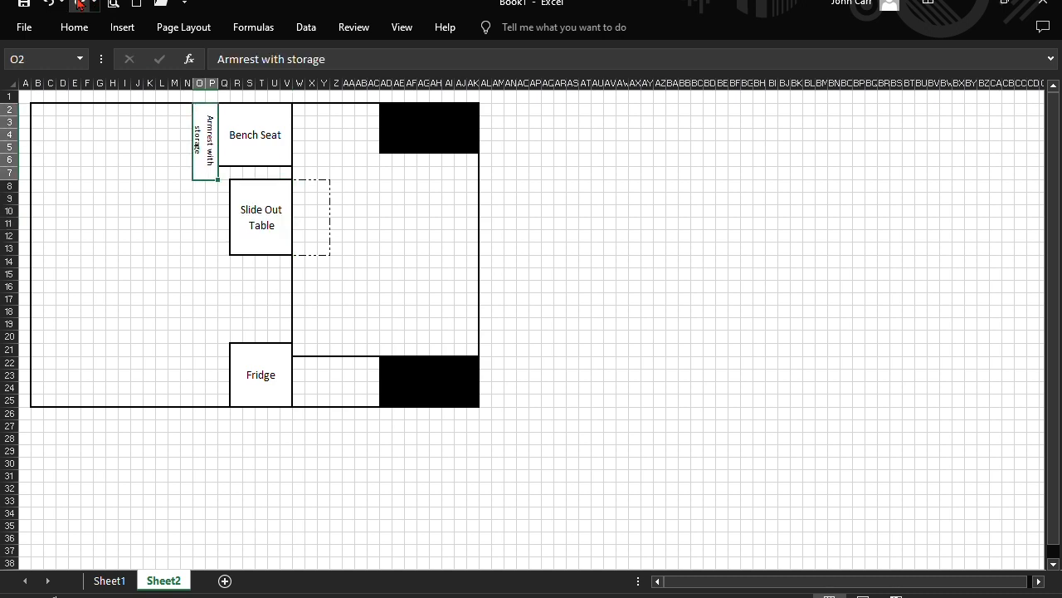
{"action": "left_click", "coordinate": [80, 4]}
- Redo the merged "Shower" box at B2:H8 and the row height increase for the whole sheet
{"action": "left_click", "coordinate": [79, 4]}
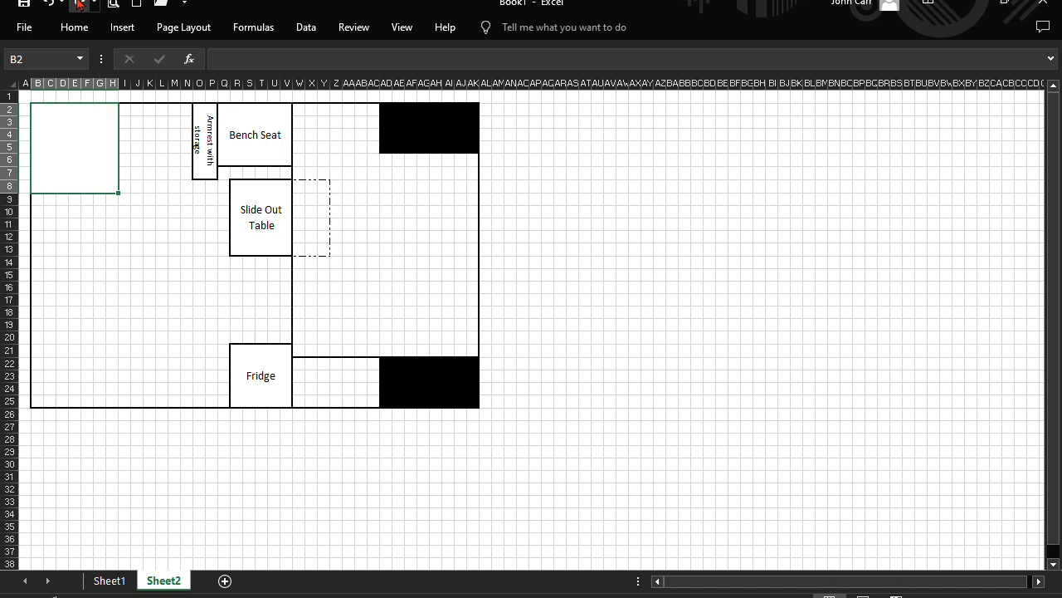
{"action": "left_click", "coordinate": [80, 5]}
{"action": "left_click", "coordinate": [80, 4]}
{"action": "left_click", "coordinate": [80, 4]}
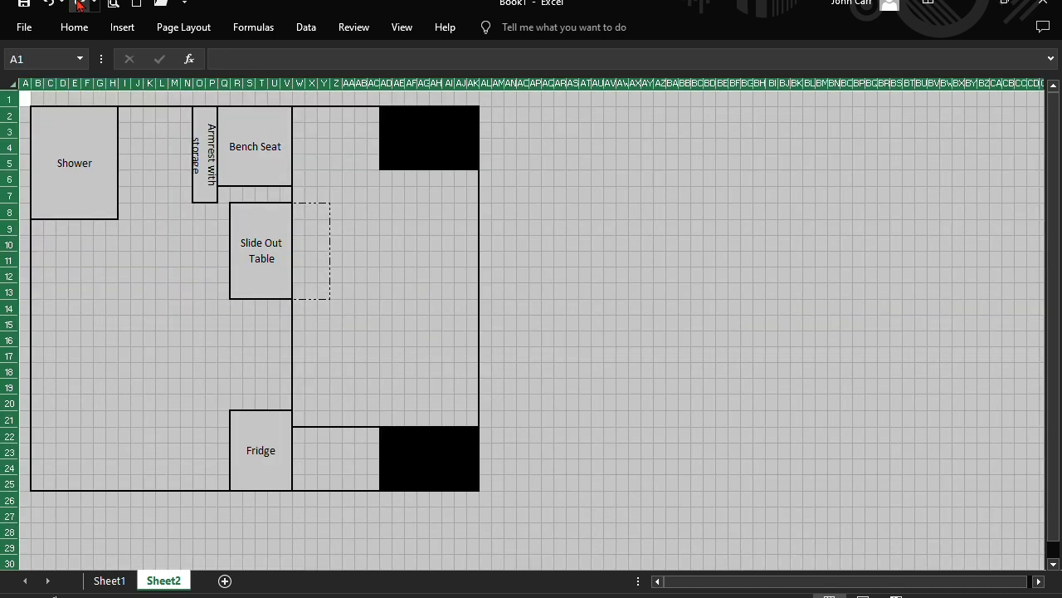
- Redo the black fills of B21:G25 and H22:N25 and the selection of H22:Q25 with its border
{"action": "left_click", "coordinate": [80, 4]}
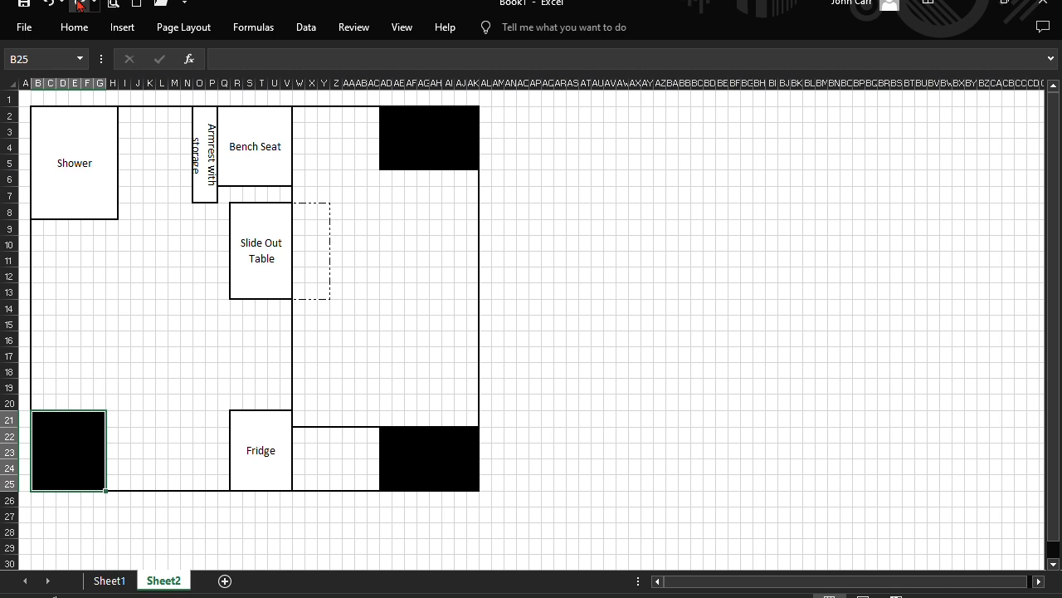
{"action": "left_click", "coordinate": [79, 5]}
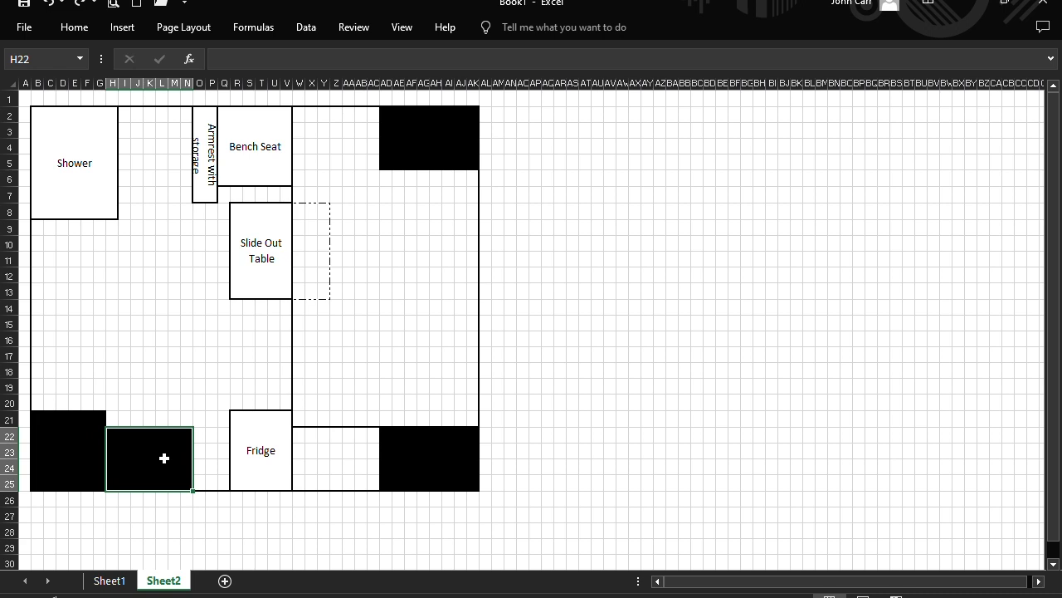
{"action": "left_click", "coordinate": [85, 4]}
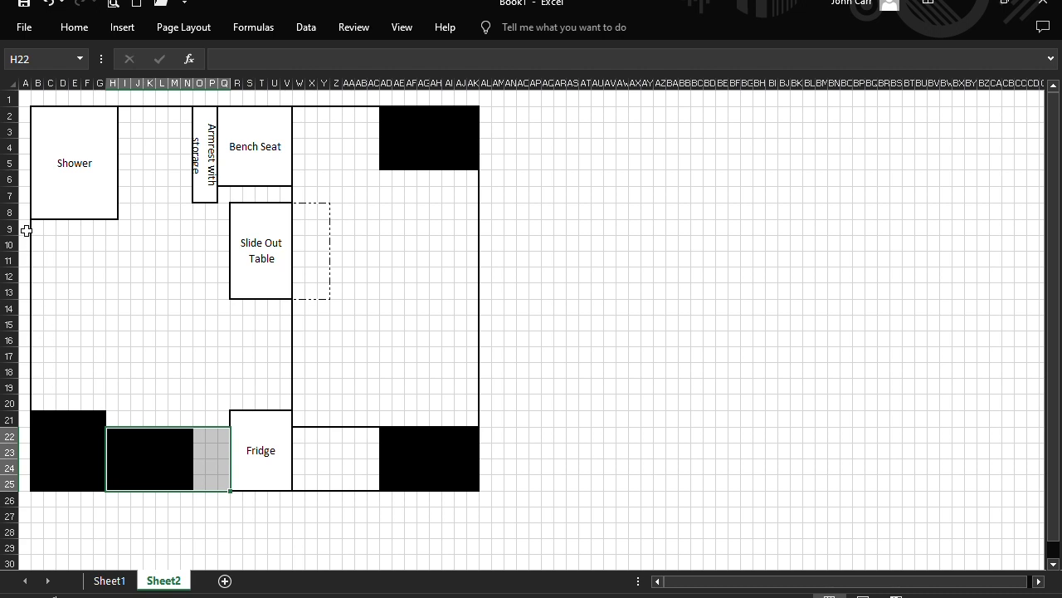
- Fill the range A9:A20 along the outer edge of the plan with gray
{"action": "left_click_drag", "start_coordinate": [26, 232], "coordinate": [35, 406]}
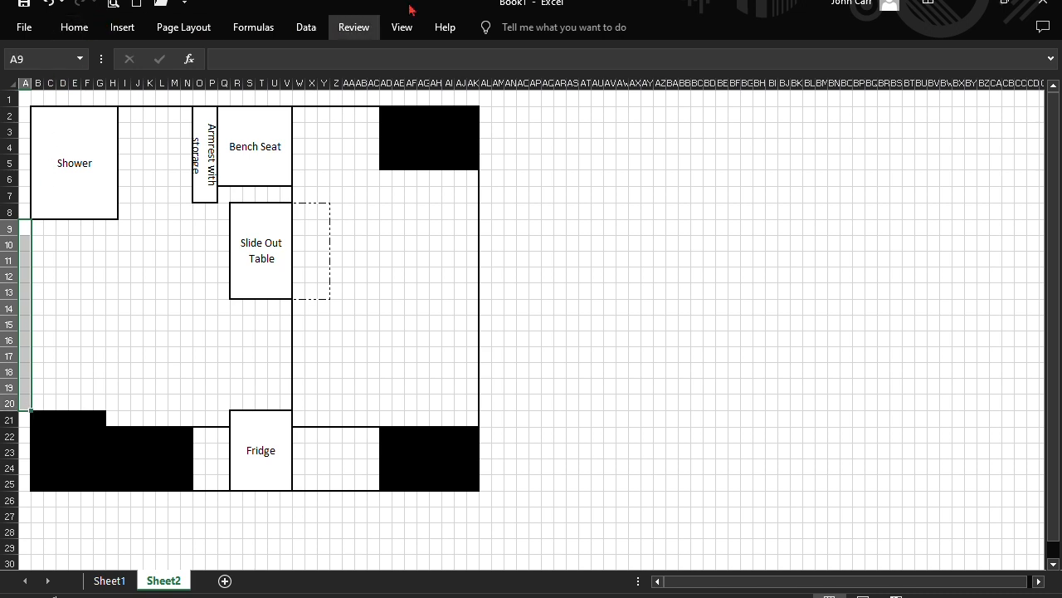
{"action": "left_click", "coordinate": [79, 31]}
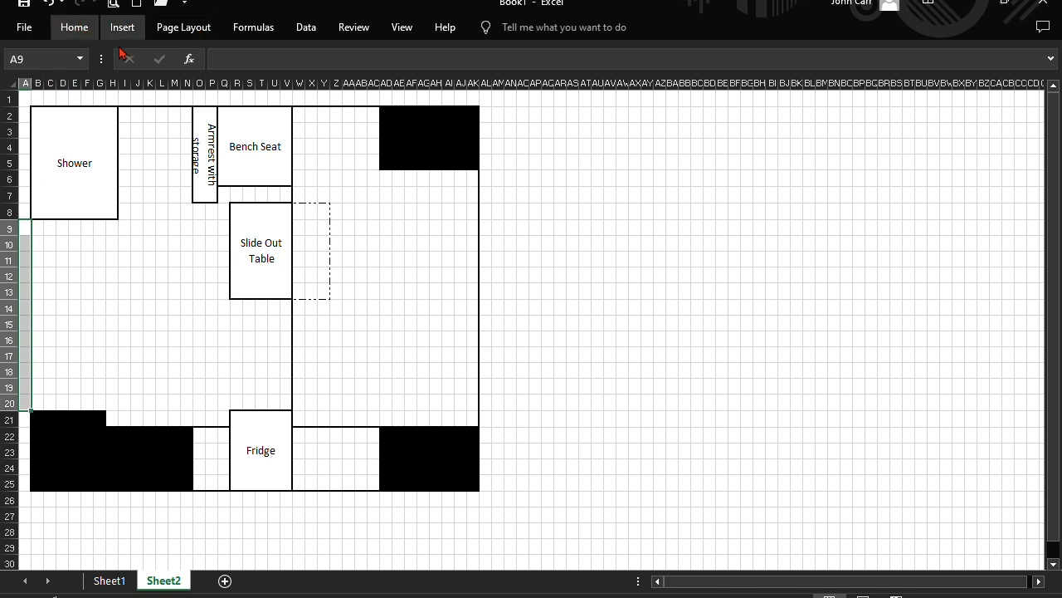
{"action": "left_click", "coordinate": [226, 89]}
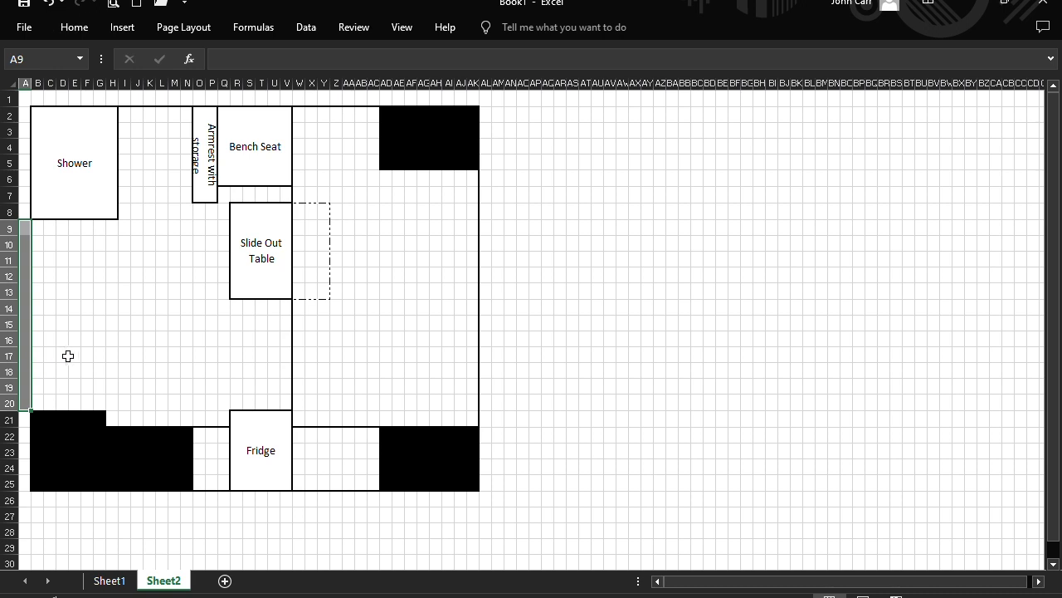
- Outline the range B17:H25 with a thick border and keep the full ribbon displayed
{"action": "left_click_drag", "start_coordinate": [45, 358], "coordinate": [112, 420]}
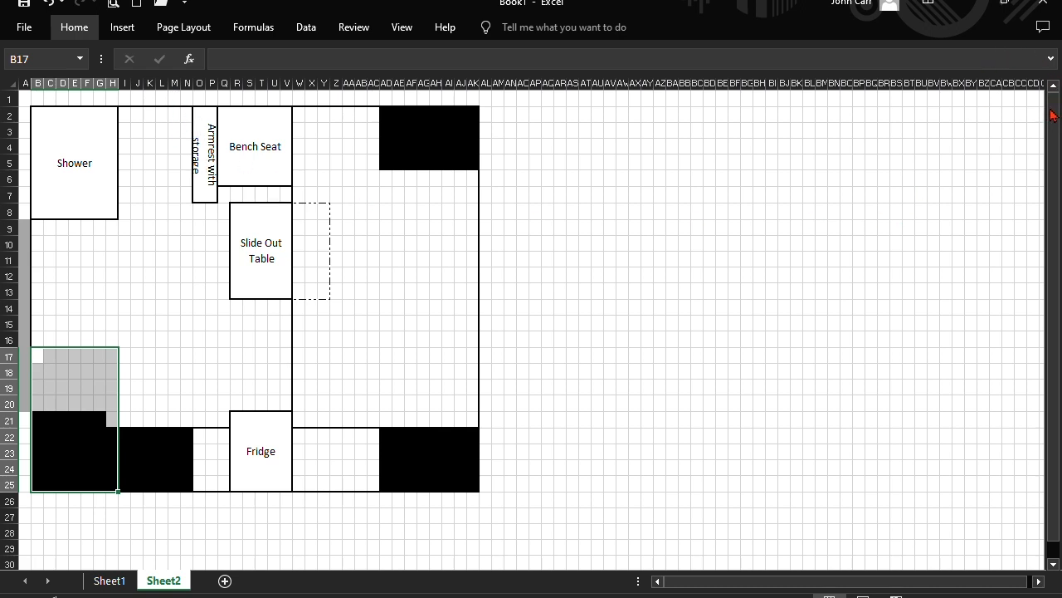
{"action": "key", "text": "ctrl+F1"}
{"action": "left_click", "coordinate": [747, 211]}
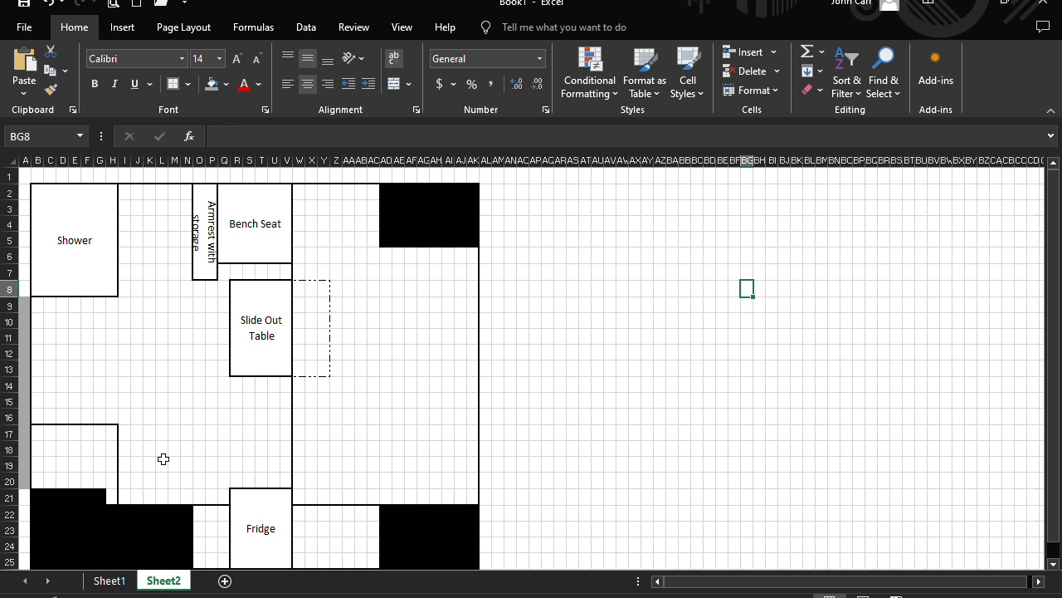
{"action": "scroll", "coordinate": [162, 458], "scroll_direction": "down", "scroll_amount": 2}
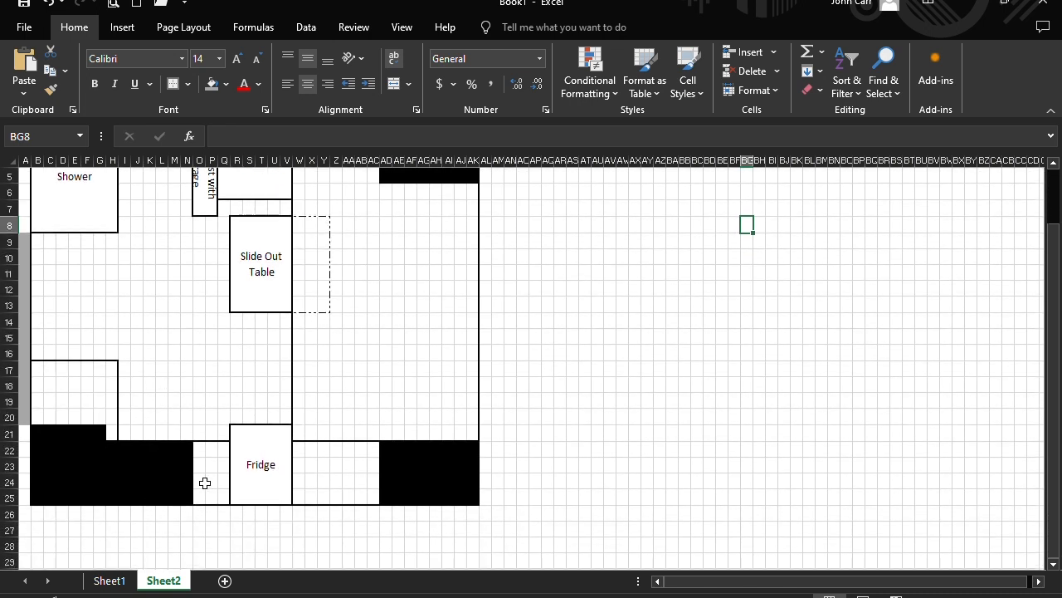
{"action": "scroll", "coordinate": [222, 479], "scroll_direction": "up", "scroll_amount": 2}
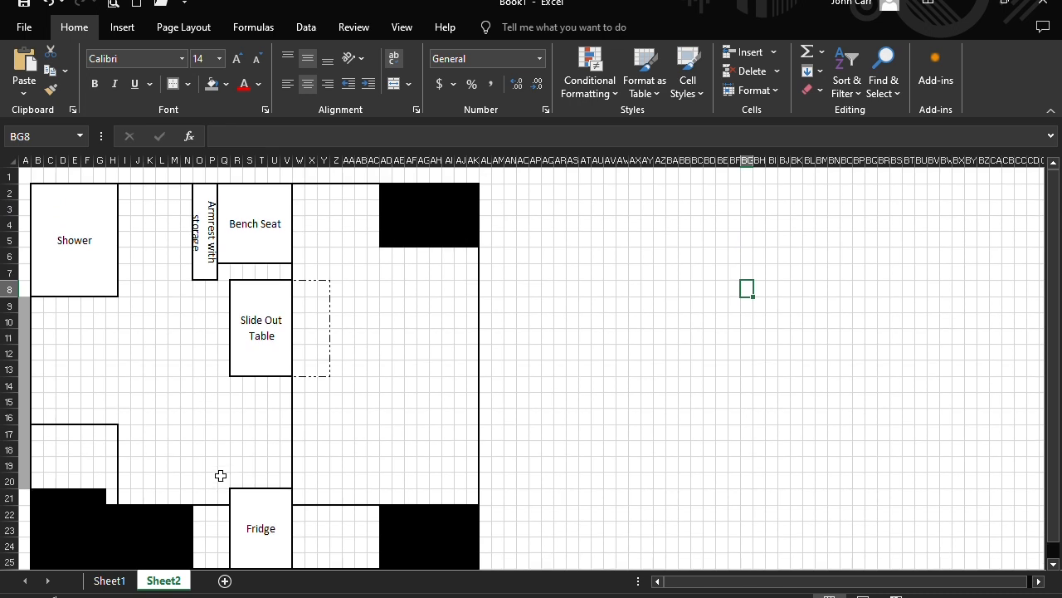
{"action": "scroll", "coordinate": [226, 465], "scroll_direction": "down", "scroll_amount": 1}
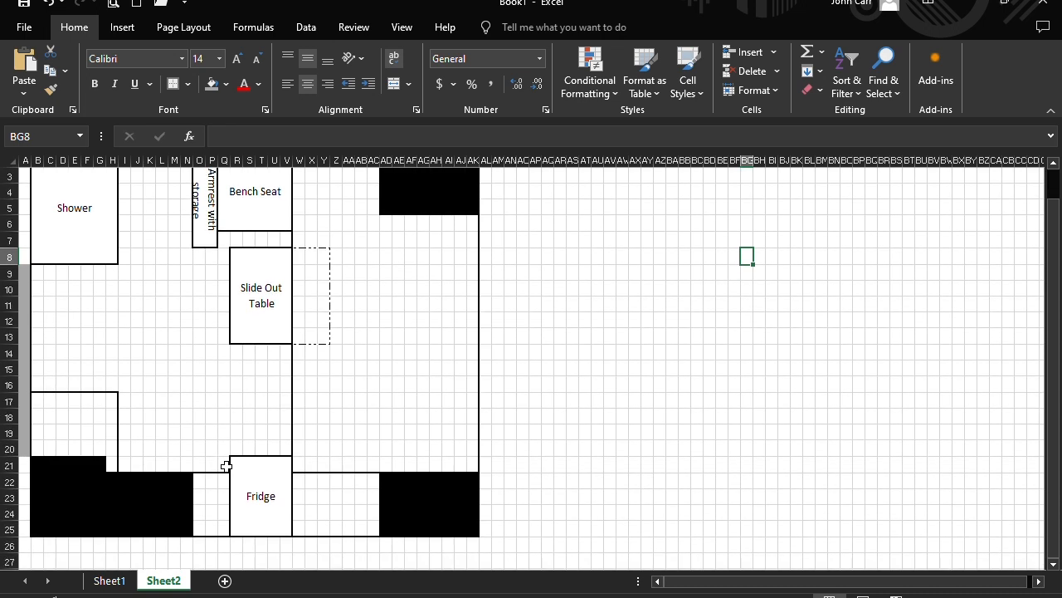
{"action": "scroll", "coordinate": [218, 469], "scroll_direction": "up", "scroll_amount": 1}
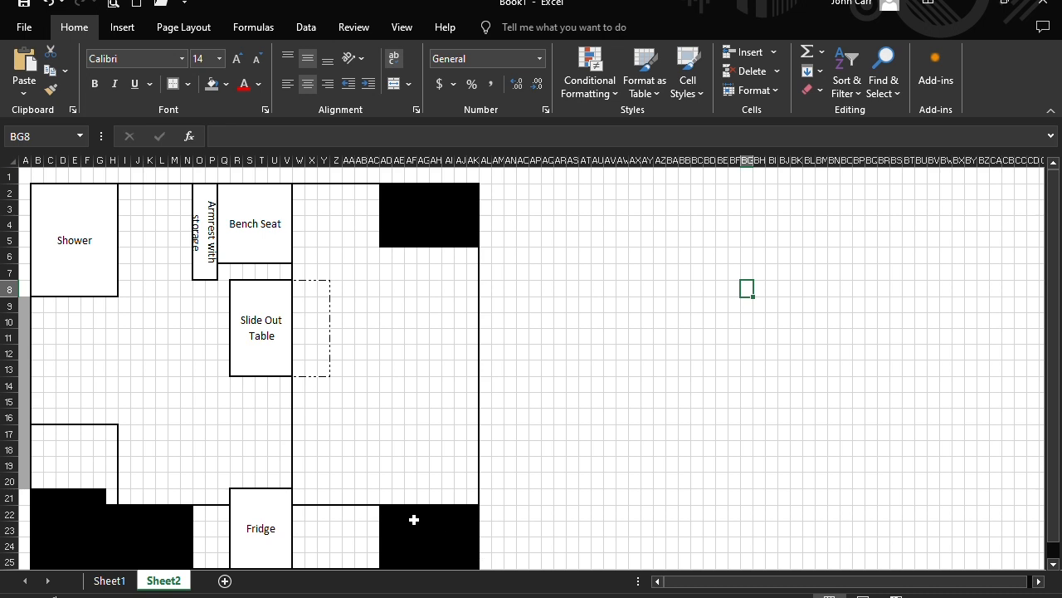
{"action": "left_click", "coordinate": [324, 513]}
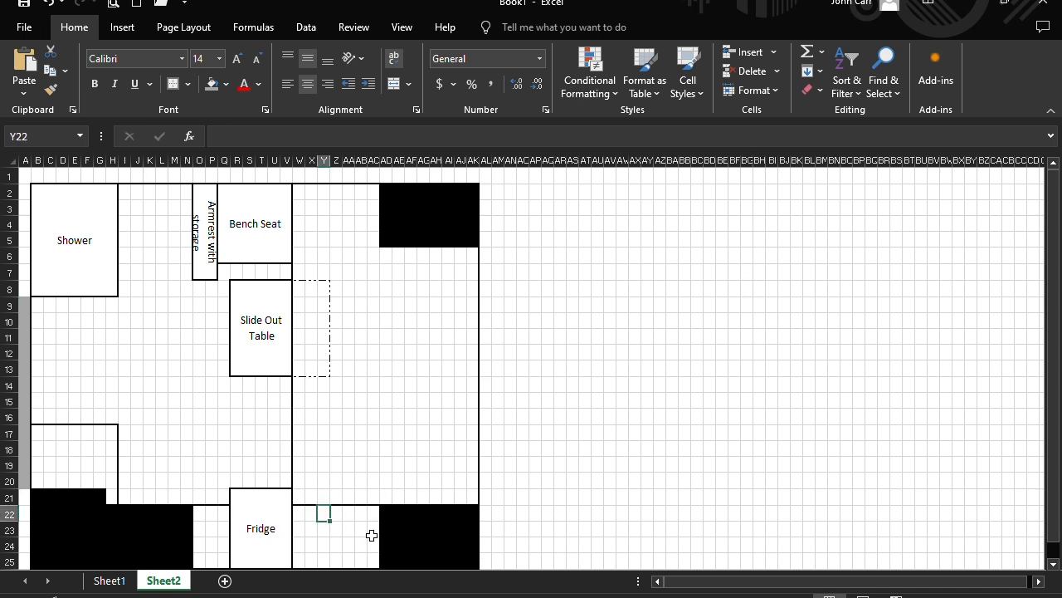
{"action": "scroll", "coordinate": [358, 526], "scroll_direction": "down", "scroll_amount": 1}
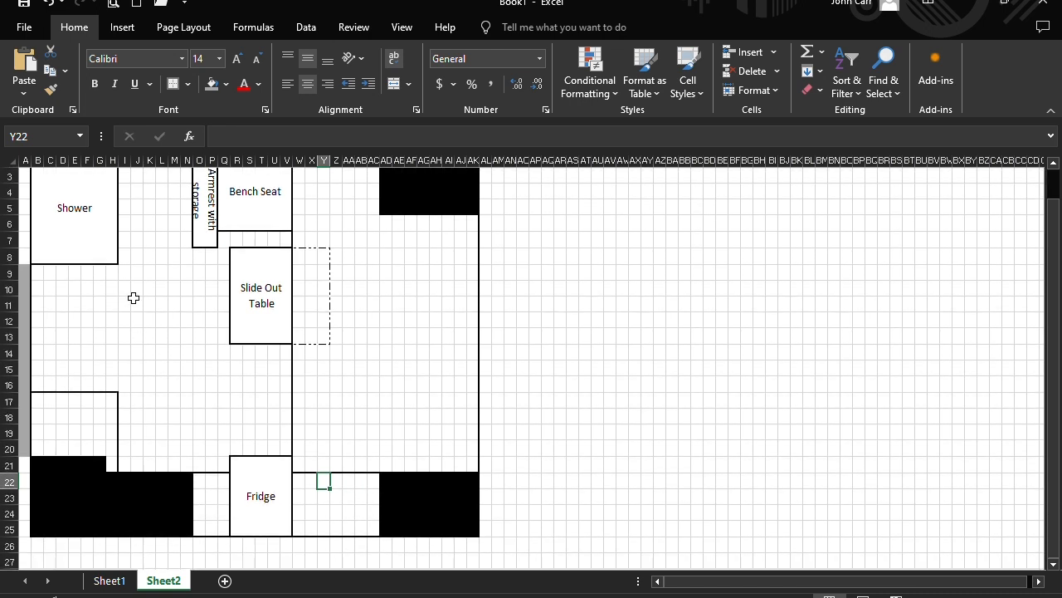
- Fill the range I1:N1 along the outer edge of the plan, between the shower and the armrest, with gray
{"action": "scroll", "coordinate": [158, 274], "scroll_direction": "up", "scroll_amount": 1}
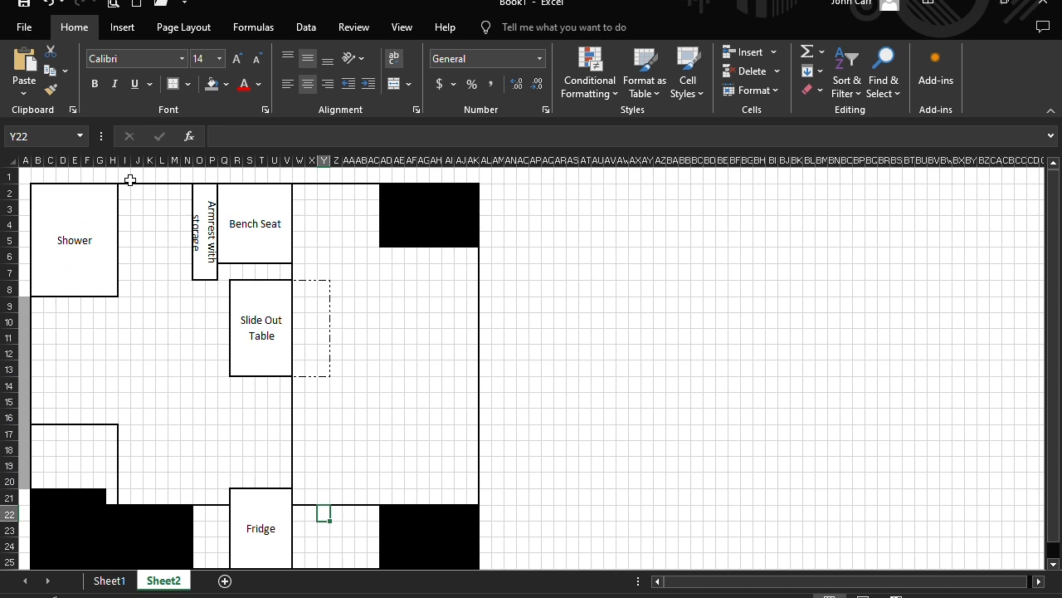
{"action": "left_click_drag", "start_coordinate": [129, 177], "coordinate": [189, 178]}
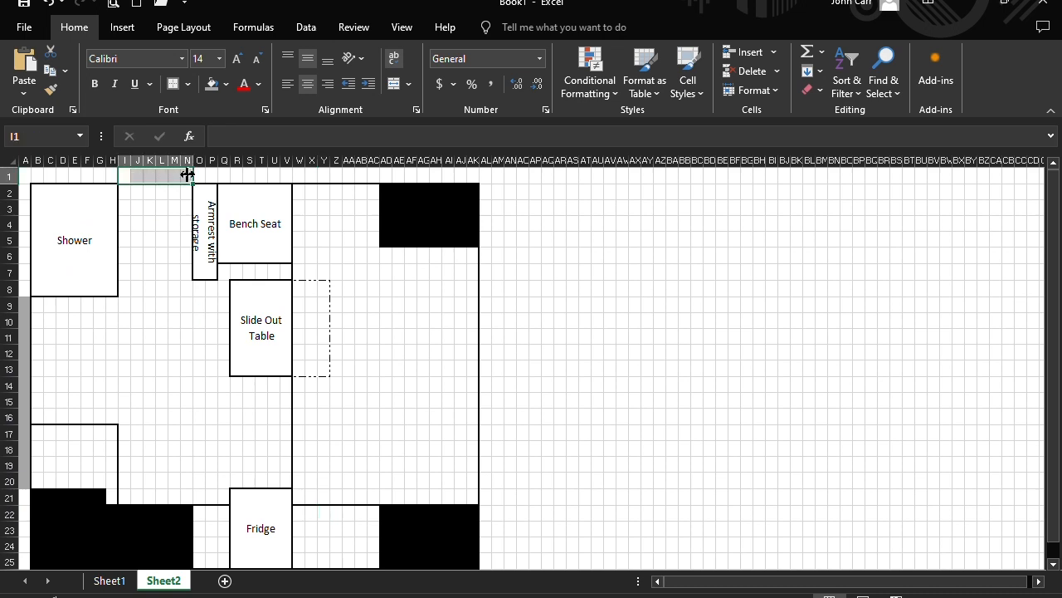
{"action": "left_click", "coordinate": [213, 84]}
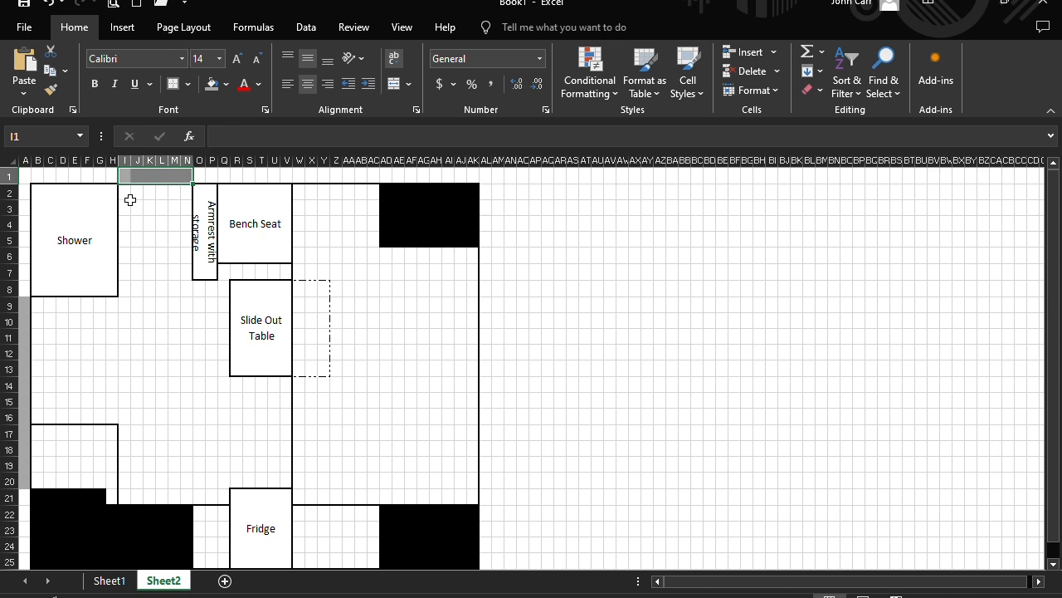
- Mark the range I2:N3 between the shower and the armrest with a crosshatch of crossing diagonal lines
{"action": "left_click", "coordinate": [126, 193]}
{"action": "left_click_drag", "start_coordinate": [132, 197], "coordinate": [186, 212]}
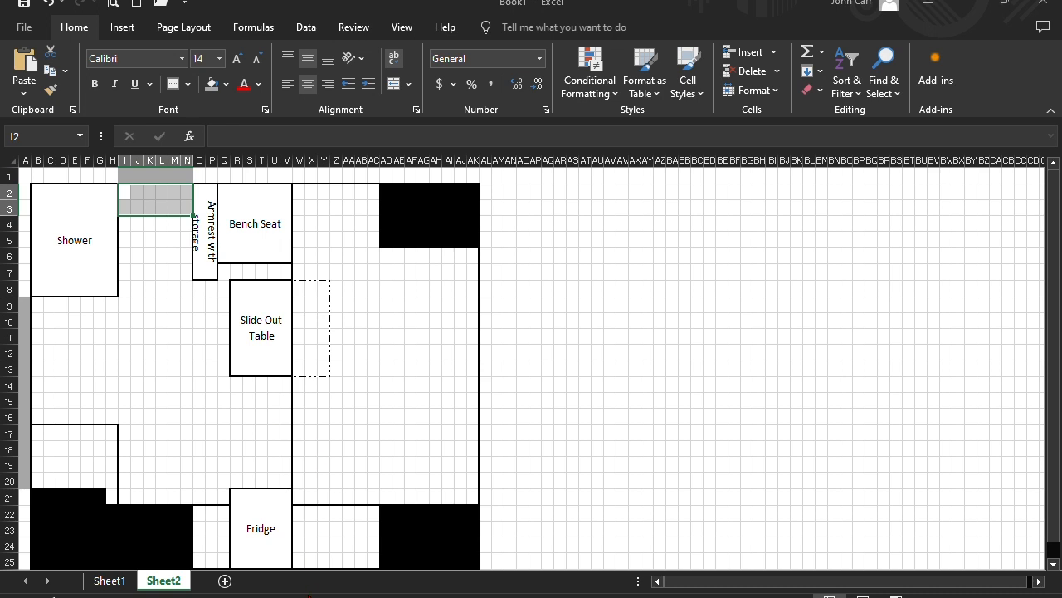
{"action": "left_click", "coordinate": [157, 254]}
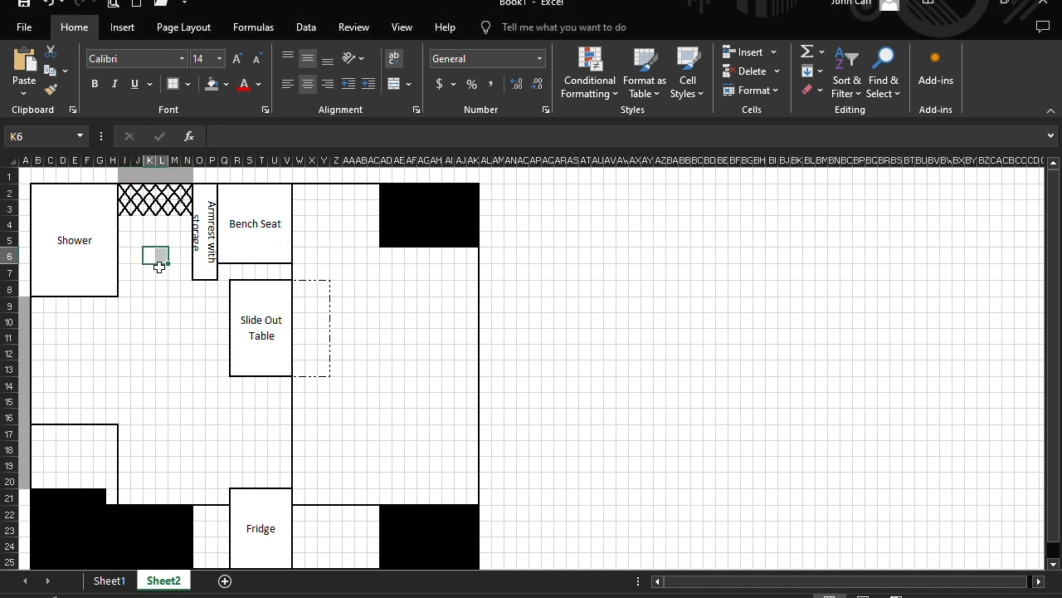
{"action": "left_click", "coordinate": [137, 207]}
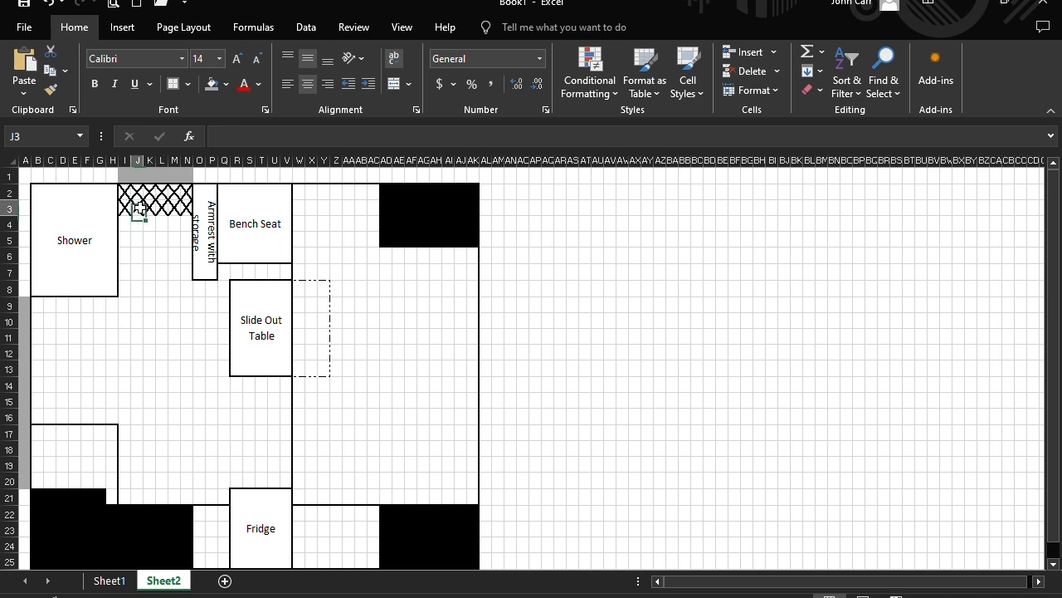
{"action": "left_click_drag", "start_coordinate": [124, 191], "coordinate": [186, 211]}
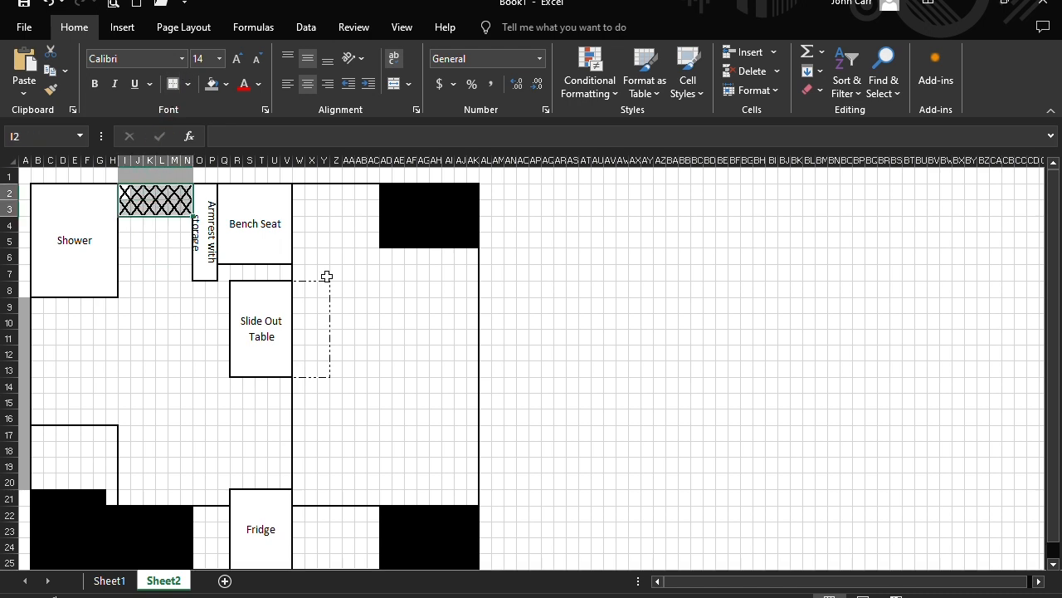
{"action": "left_click", "coordinate": [347, 290]}
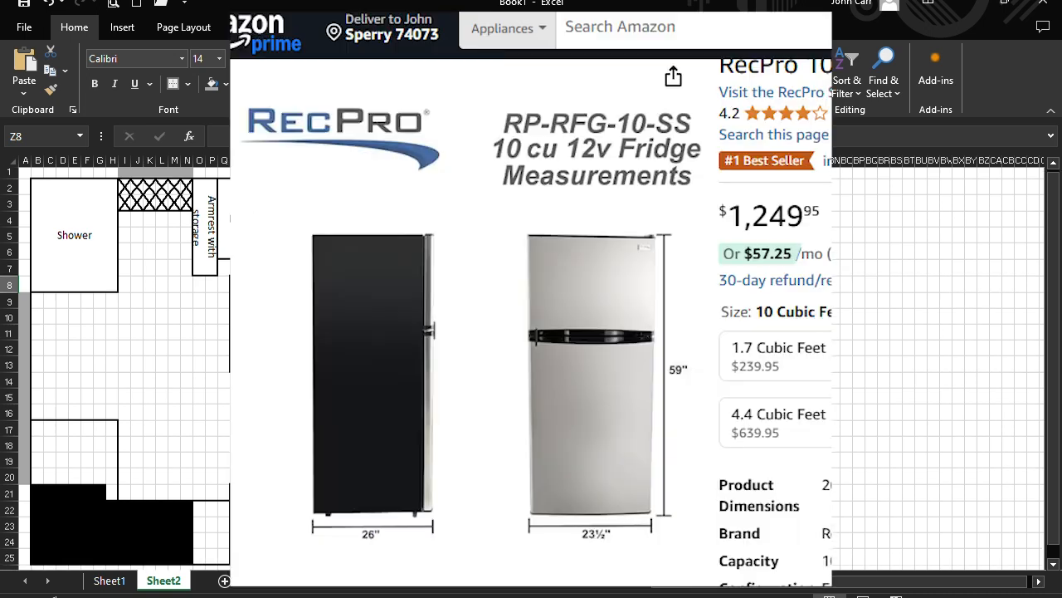
{"action": "scroll", "coordinate": [278, 498], "scroll_direction": "down", "scroll_amount": 1}
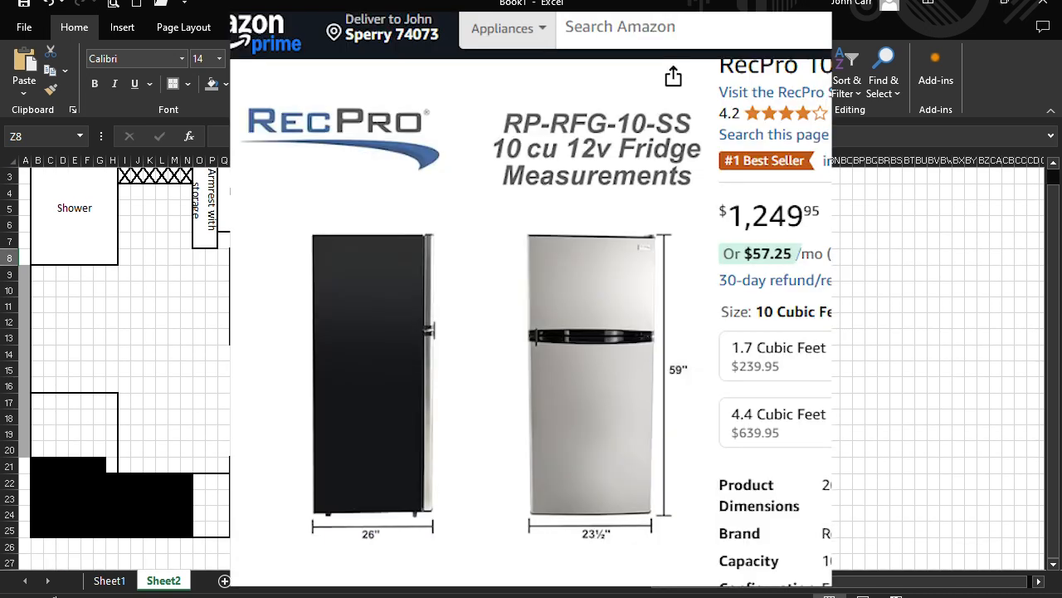